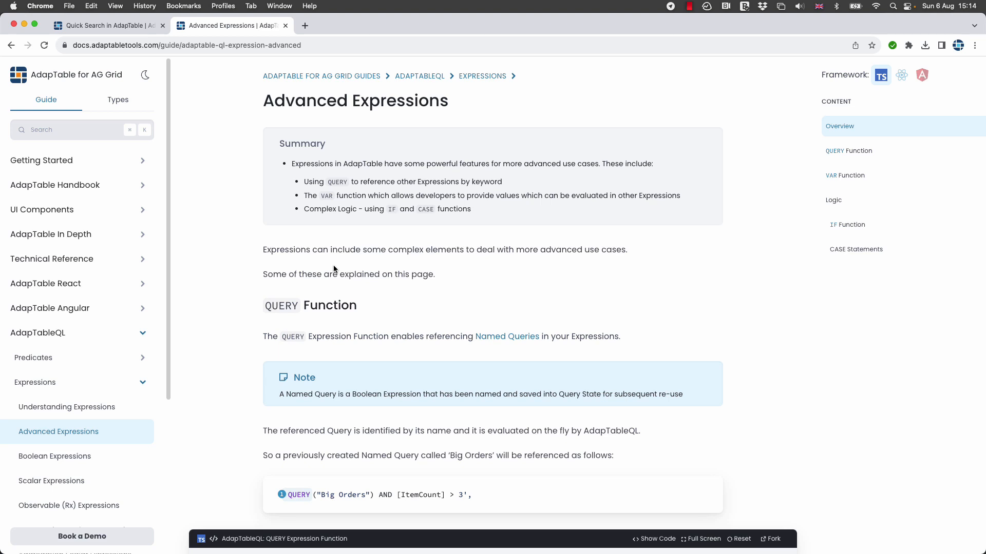
In the Quick Search demo grid, start a query in the expression editor with the condition [github_stars] > 35000.
{"action": "left_click", "coordinate": [106, 27]}
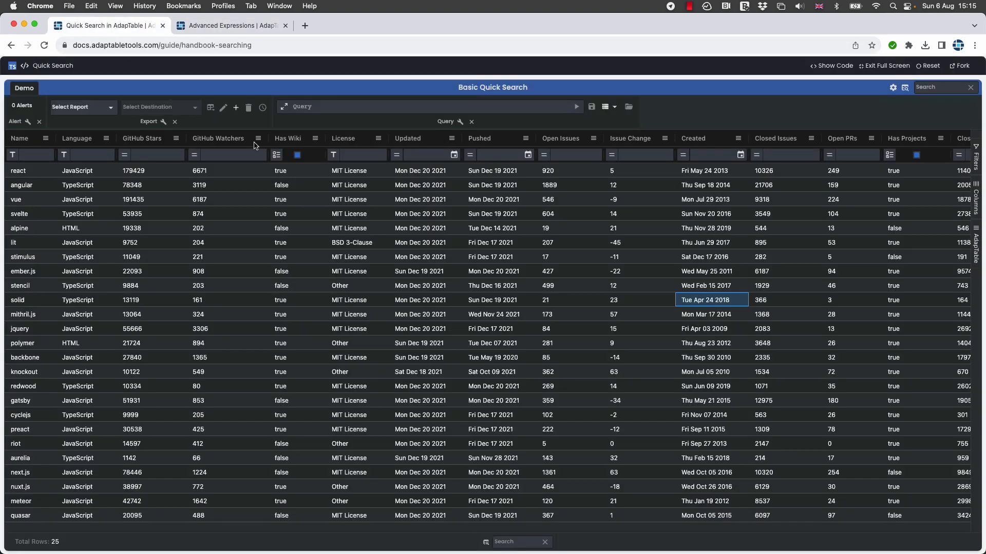
{"action": "left_click", "coordinate": [285, 110]}
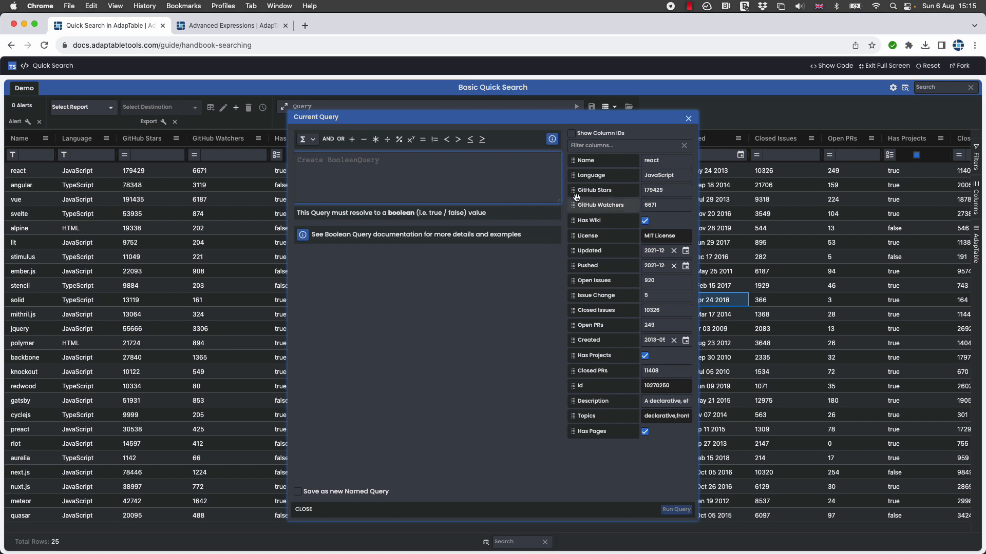
{"action": "left_click_drag", "start_coordinate": [574, 190], "coordinate": [453, 176]}
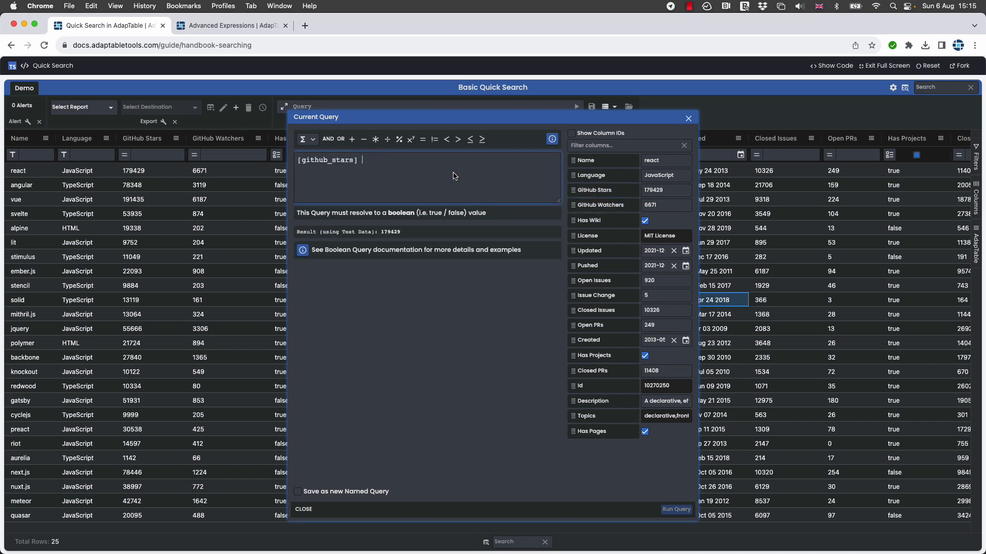
{"action": "type", "text": "> "}
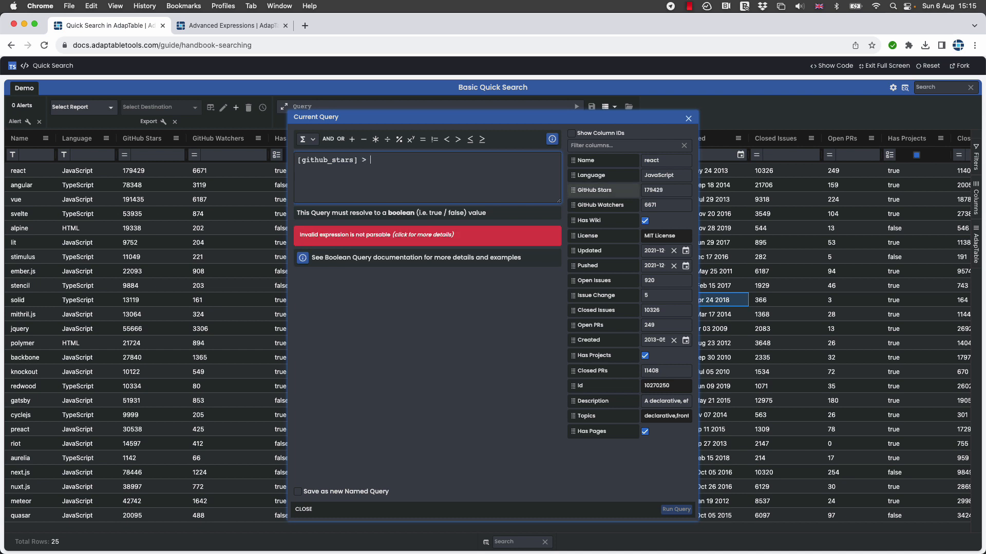
{"action": "type", "text": "35000"}
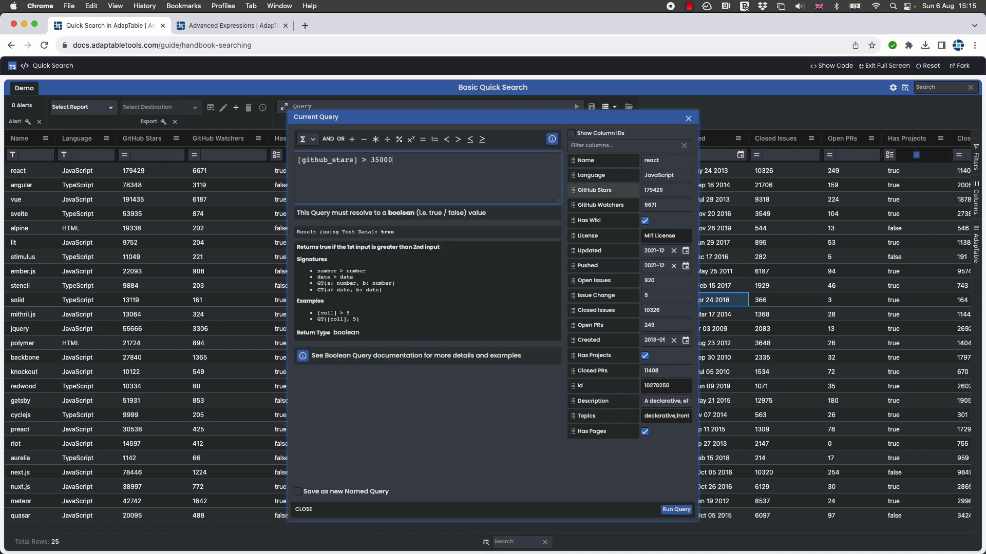
{"action": "type", "text": "0"}
{"action": "key", "text": "BackSpace"}
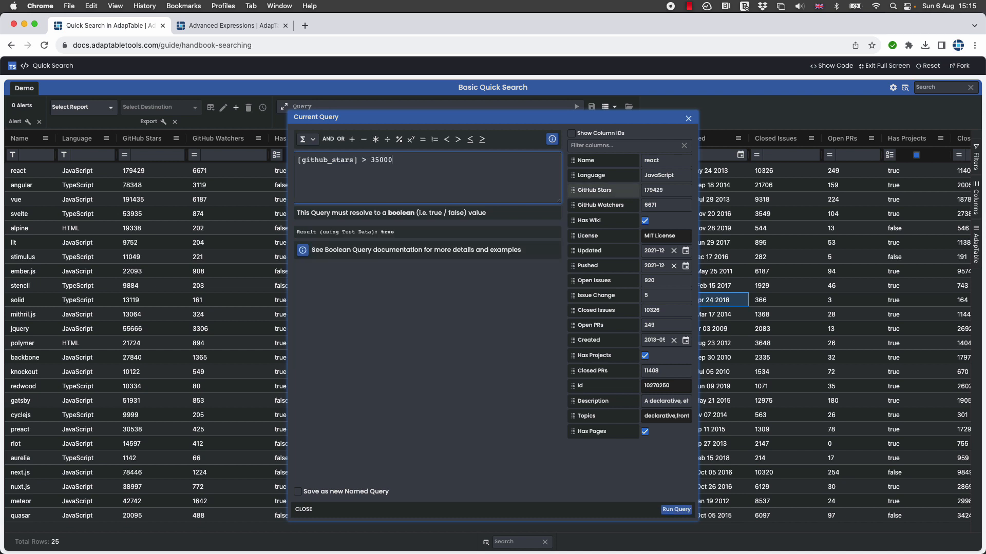
Extend the query with OR [github_watchers] > 700 and run it on the grid.
{"action": "type", "text": "OR"}
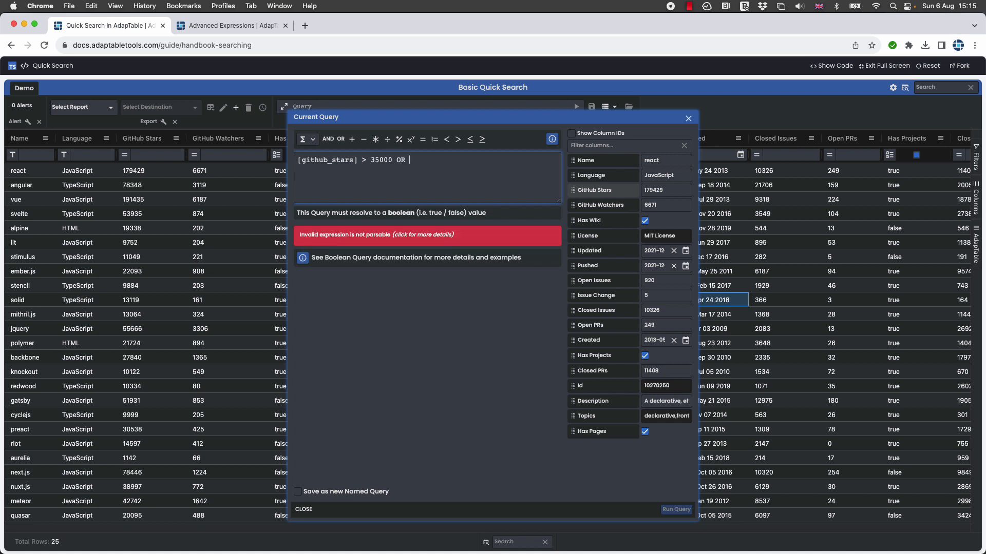
{"action": "left_click_drag", "start_coordinate": [573, 205], "coordinate": [458, 176]}
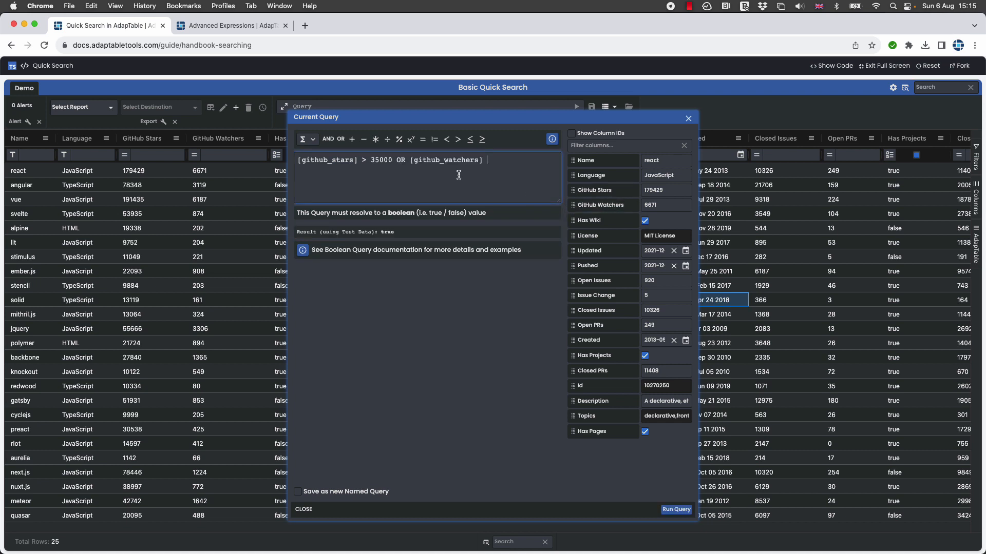
{"action": "type", "text": "> 700"}
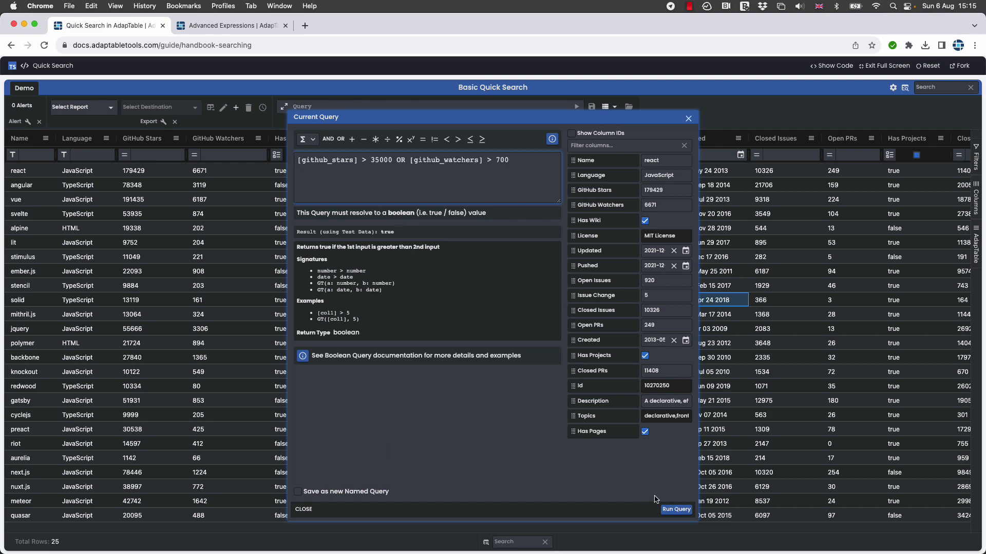
{"action": "left_click", "coordinate": [669, 511]}
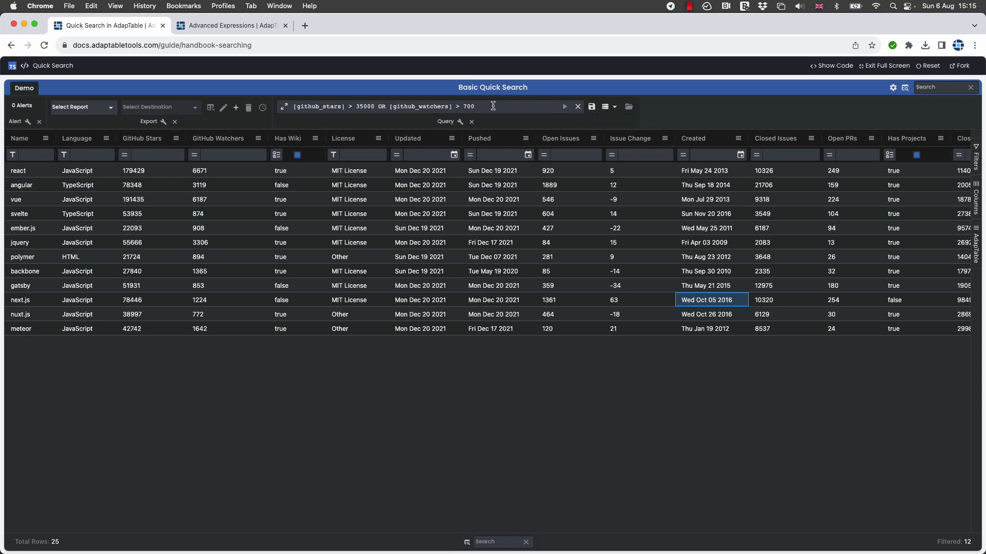
Save the current query as a named query called Popular Frameworks.
{"action": "left_click_drag", "start_coordinate": [493, 105], "coordinate": [328, 100]}
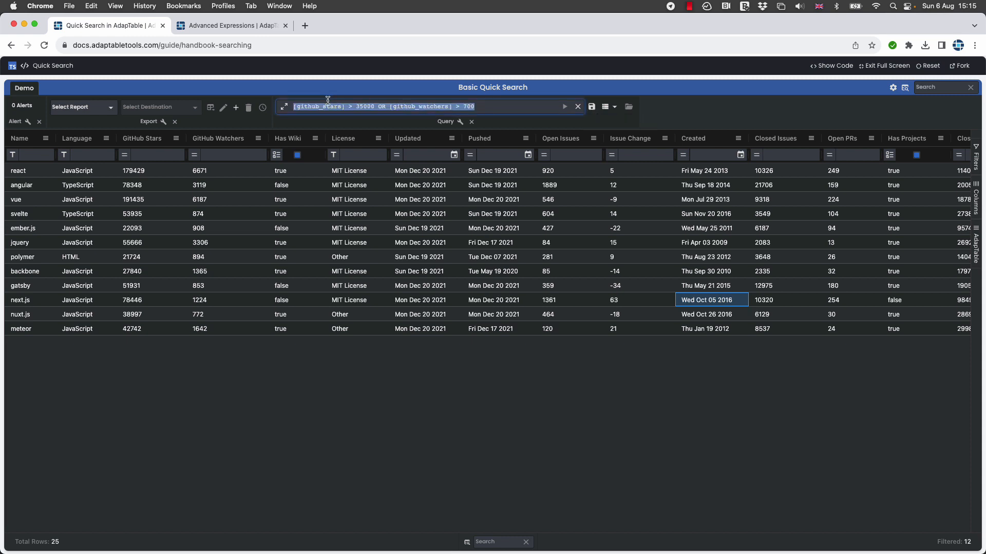
{"action": "left_click", "coordinate": [493, 107]}
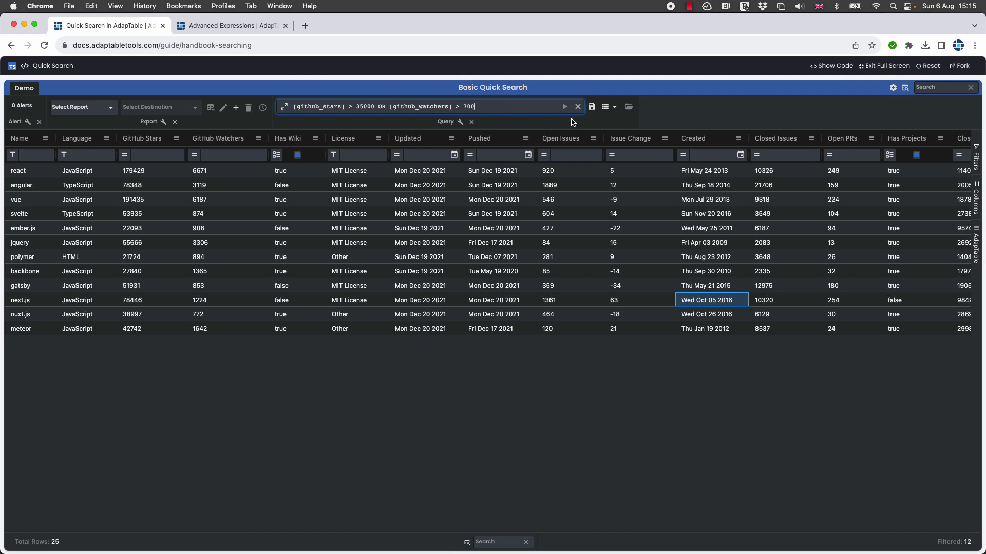
{"action": "left_click", "coordinate": [592, 109]}
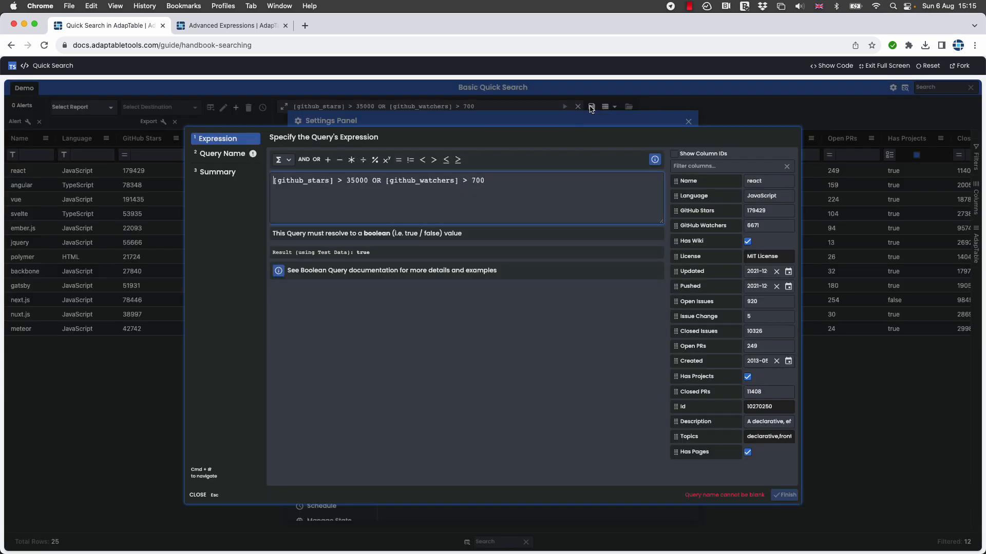
{"action": "left_click", "coordinate": [235, 155]}
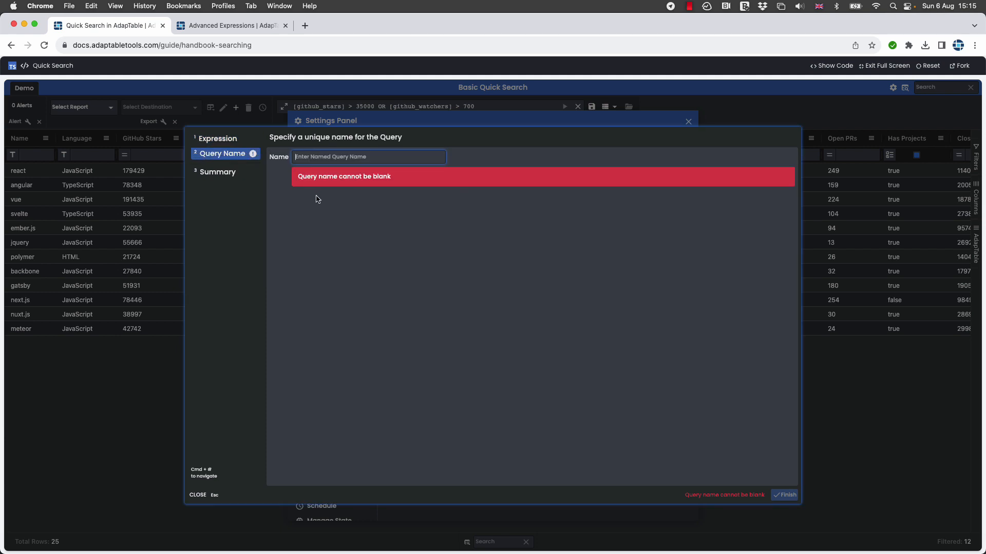
{"action": "type", "text": "Popular Frameworks"}
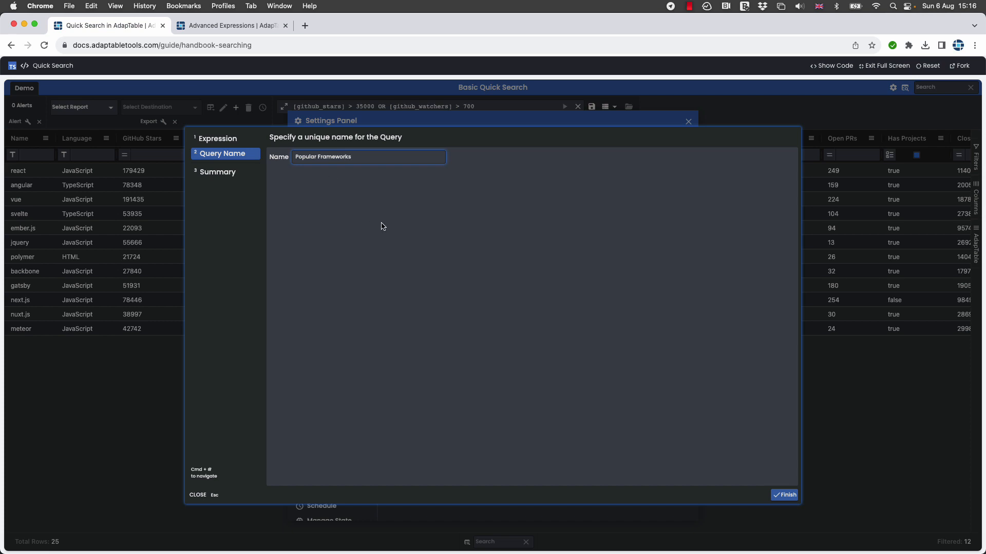
{"action": "left_click", "coordinate": [784, 495]}
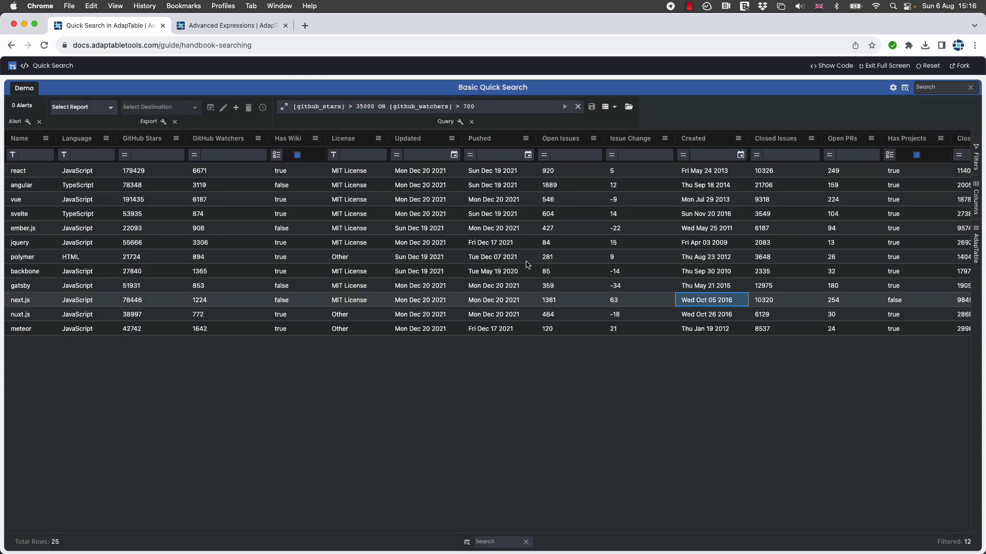
Load the saved Popular Frameworks query in place of the current query, and clear it again so the grid is unfiltered.
{"action": "left_click", "coordinate": [578, 109]}
{"action": "left_click", "coordinate": [632, 110]}
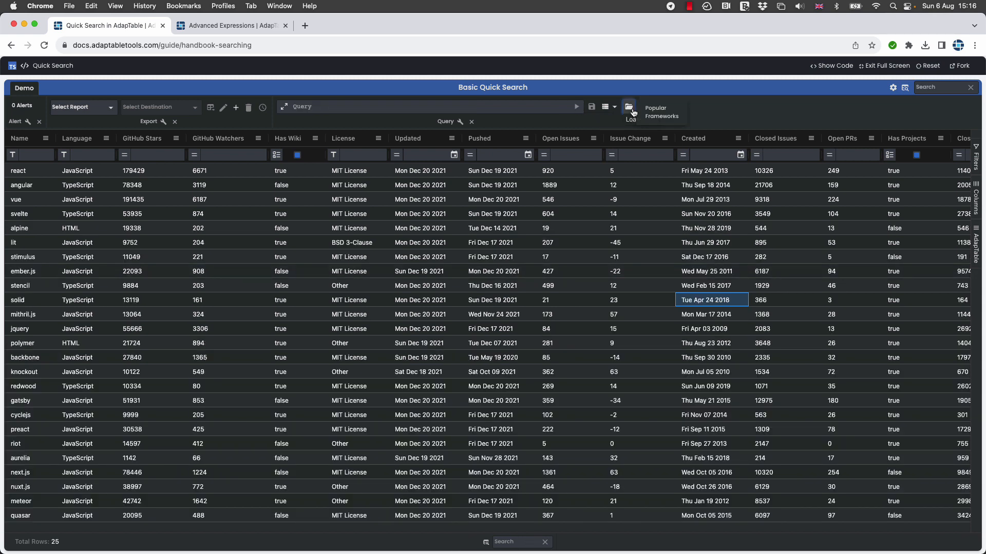
{"action": "left_click", "coordinate": [662, 116]}
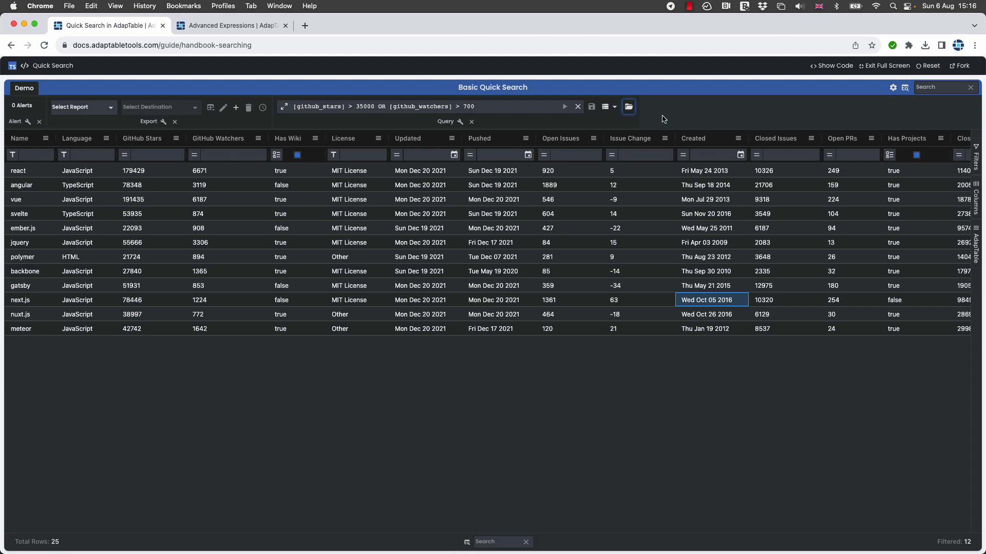
{"action": "left_click", "coordinate": [578, 107]}
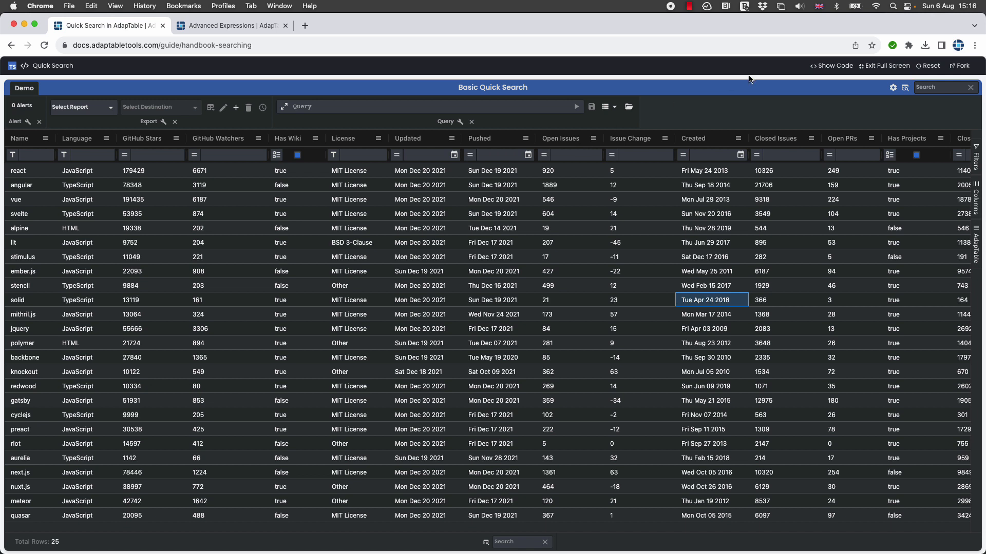
Create a format column rule covering all columns with the Boolean condition QUERY("Popular Frameworks"), inserted from the named queries.
{"action": "left_click", "coordinate": [892, 87]}
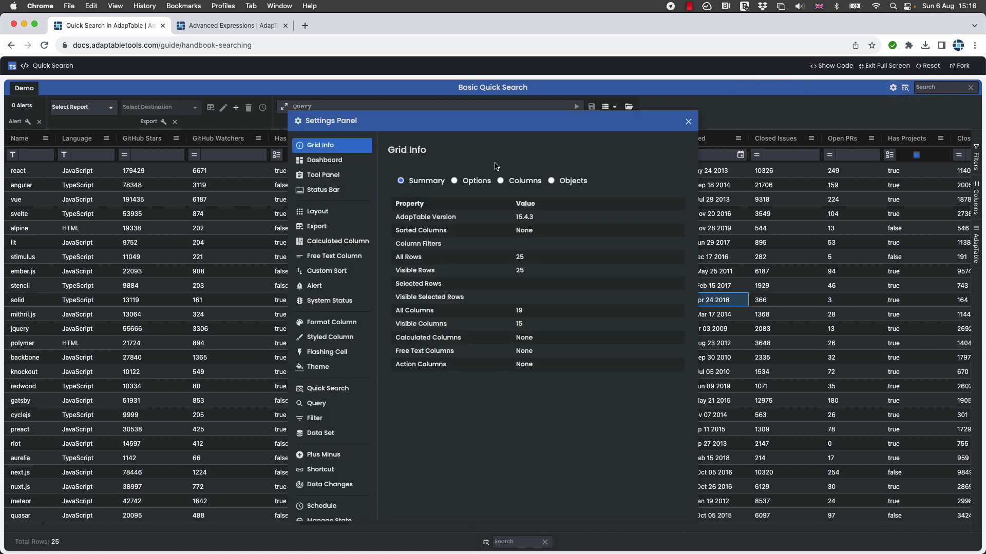
{"action": "left_click", "coordinate": [332, 322]}
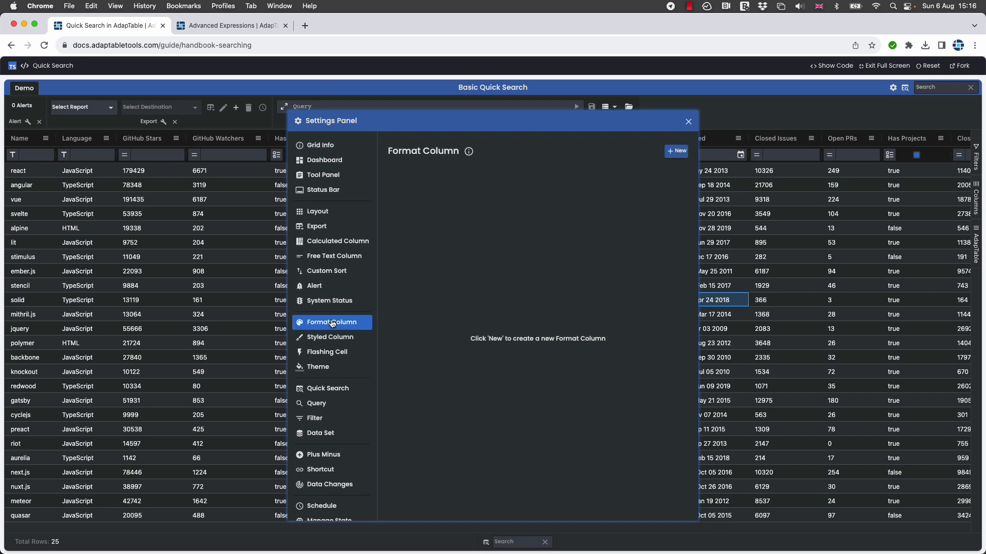
{"action": "left_click", "coordinate": [674, 154]}
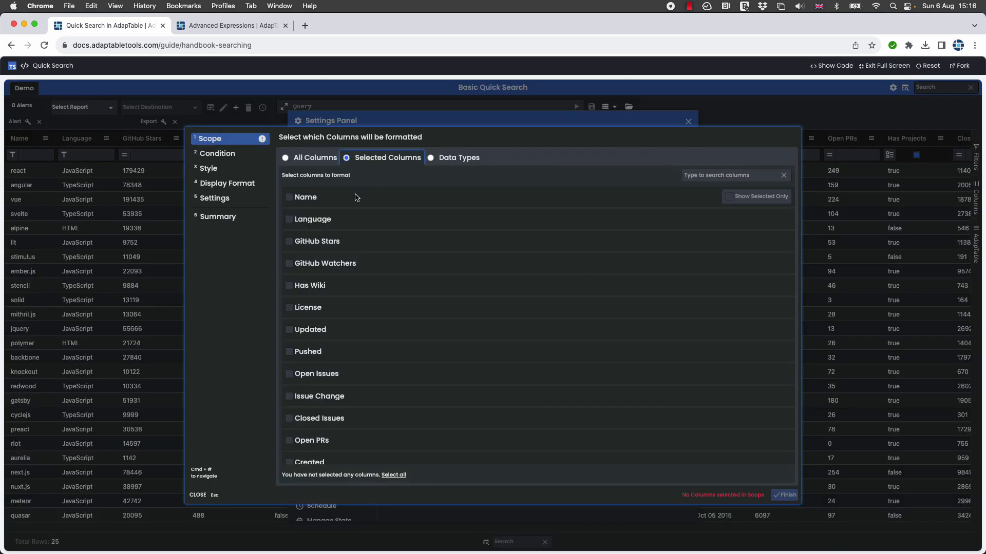
{"action": "left_click", "coordinate": [286, 160]}
{"action": "left_click", "coordinate": [230, 156]}
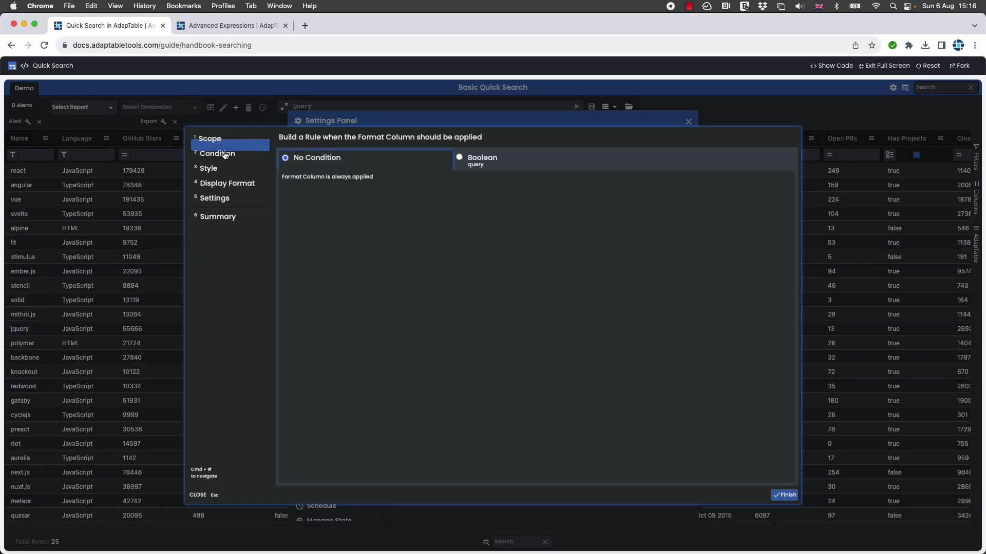
{"action": "left_click", "coordinate": [459, 160]}
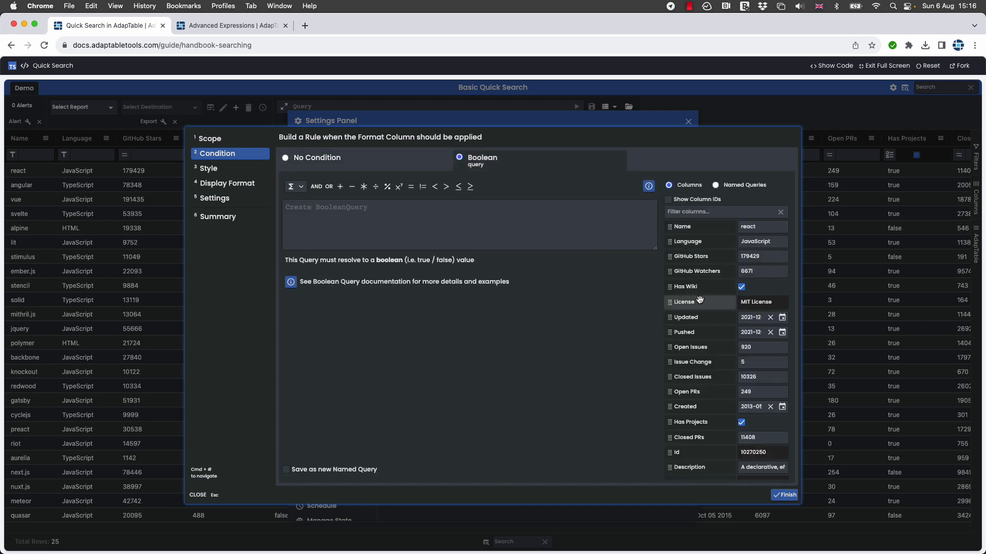
{"action": "left_click", "coordinate": [715, 186]}
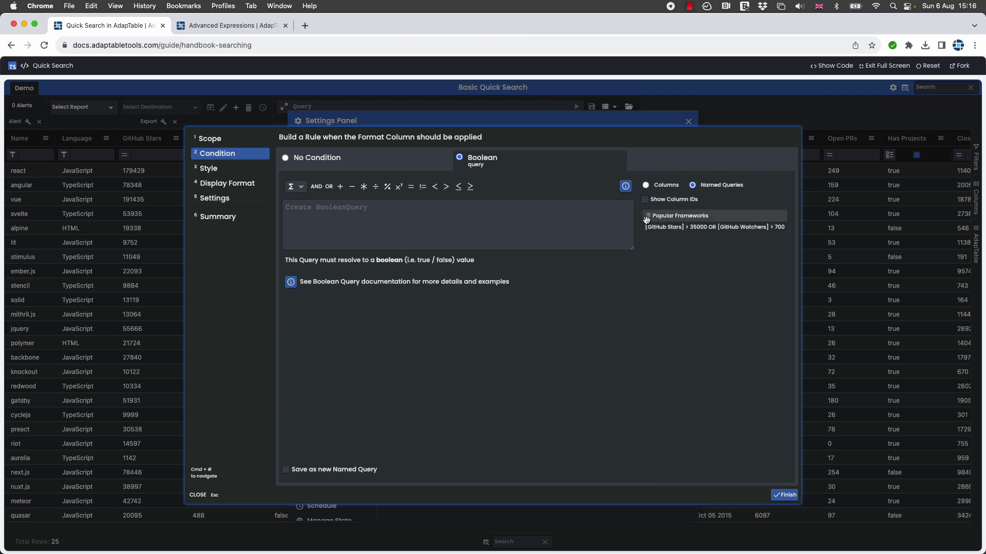
{"action": "left_click_drag", "start_coordinate": [647, 218], "coordinate": [401, 217]}
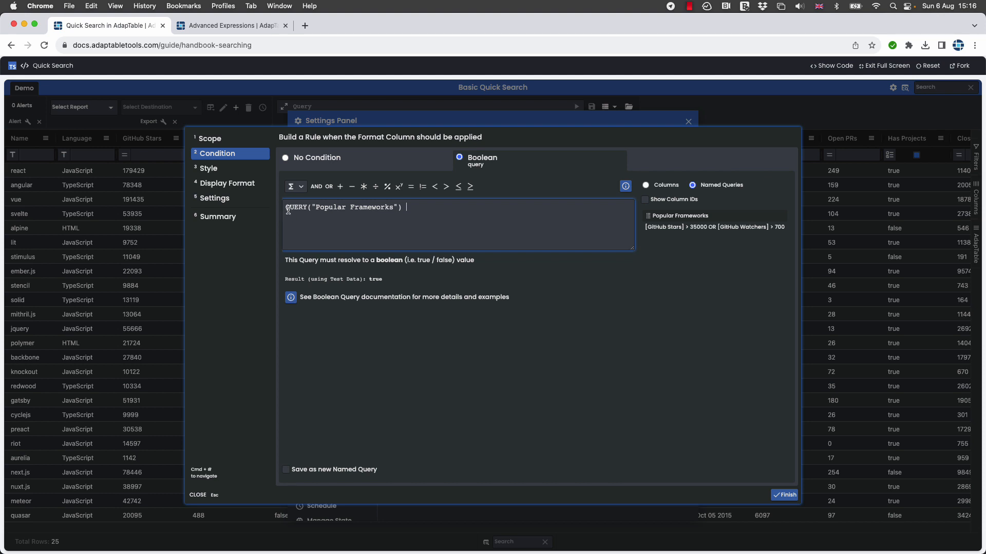
{"action": "mouse_move", "coordinate": [296, 208]}
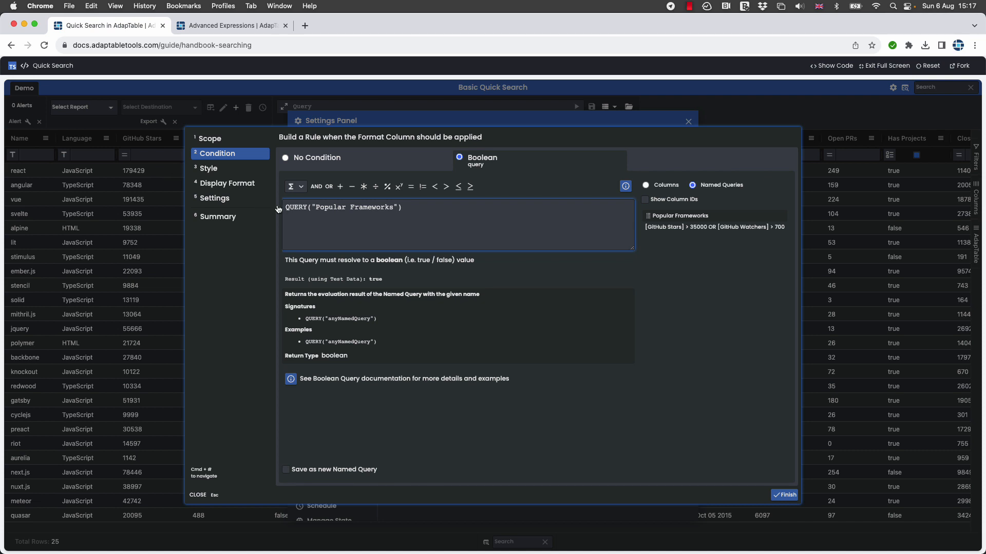
Give the format column style a dark red back colour and a white fore colour.
{"action": "left_click", "coordinate": [213, 170]}
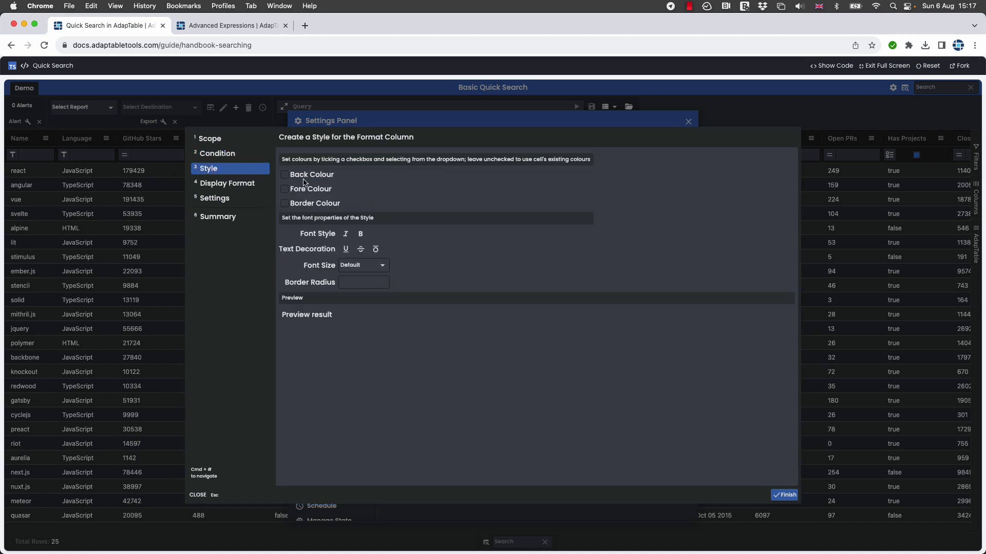
{"action": "left_click", "coordinate": [285, 176]}
{"action": "left_click", "coordinate": [363, 178]}
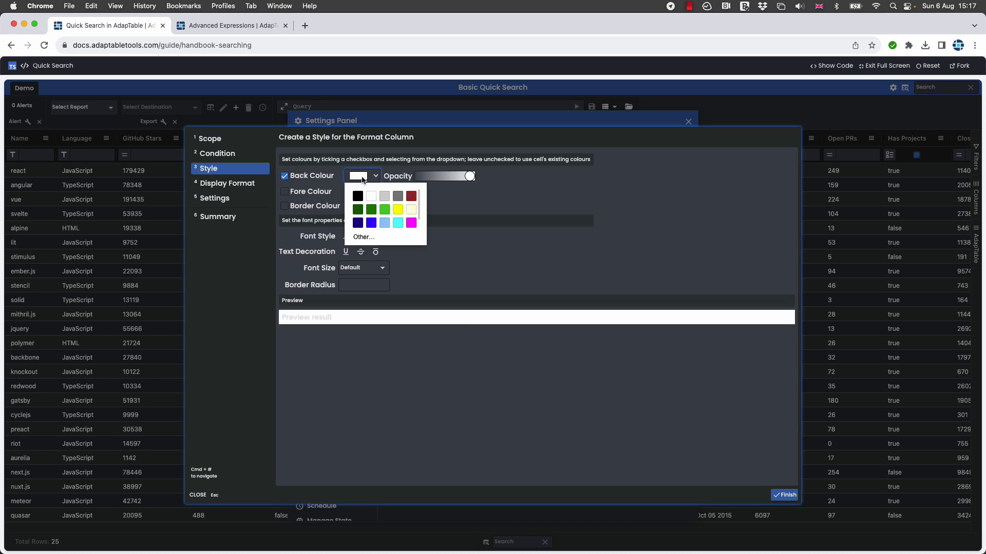
{"action": "left_click", "coordinate": [411, 197]}
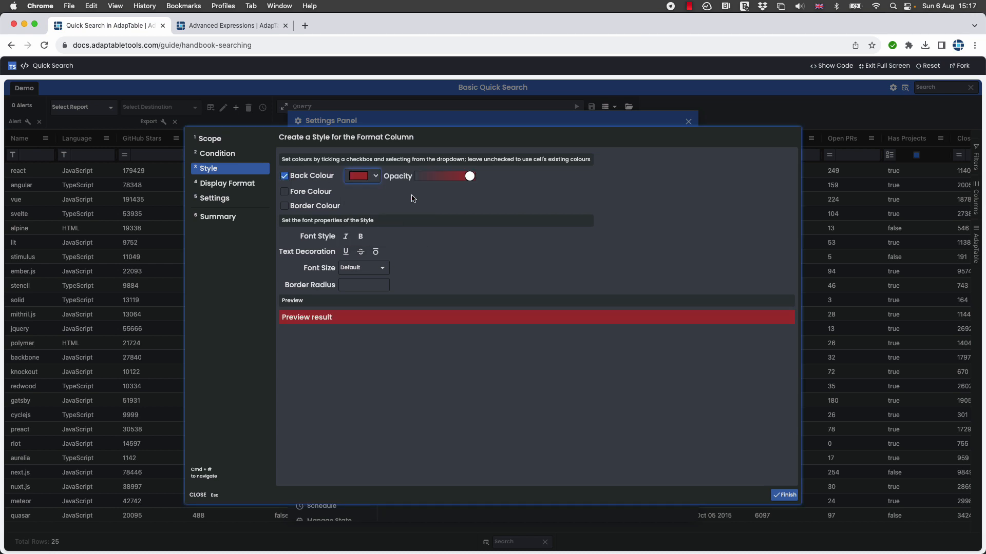
{"action": "left_click", "coordinate": [290, 194]}
{"action": "left_click", "coordinate": [376, 193]}
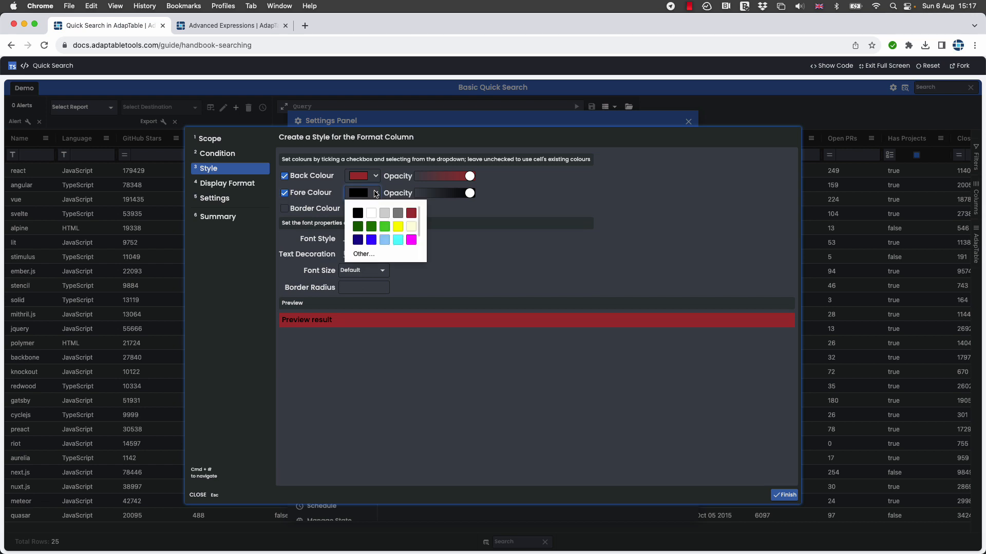
{"action": "left_click", "coordinate": [371, 213]}
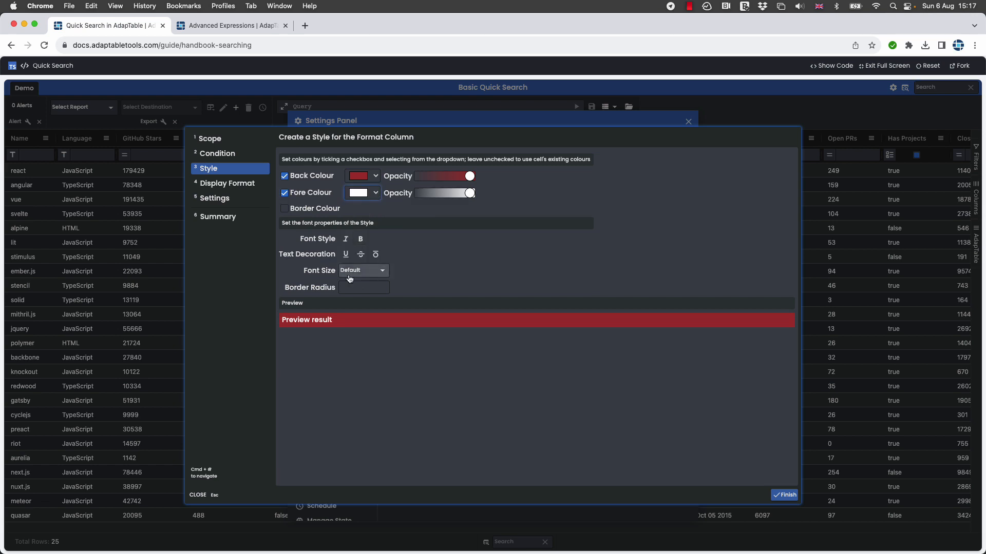
Make the format column's font italic, finish the rule and return to the grid.
{"action": "left_click", "coordinate": [346, 240]}
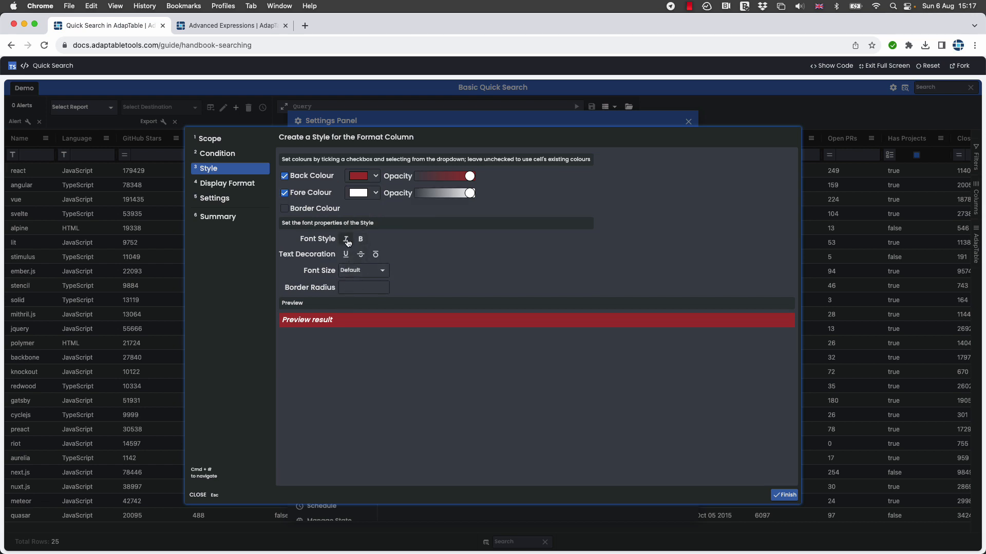
{"action": "left_click", "coordinate": [785, 496]}
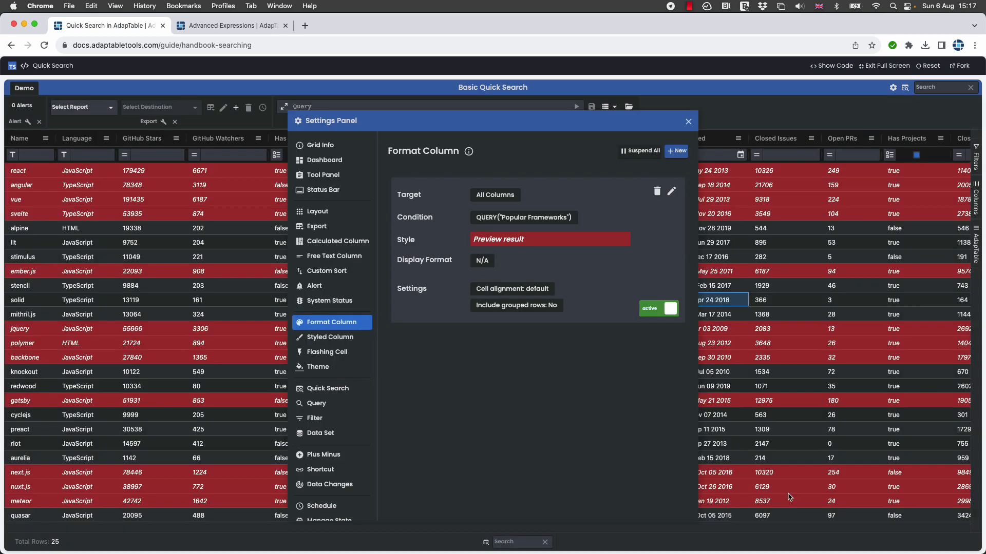
{"action": "left_click", "coordinate": [689, 123]}
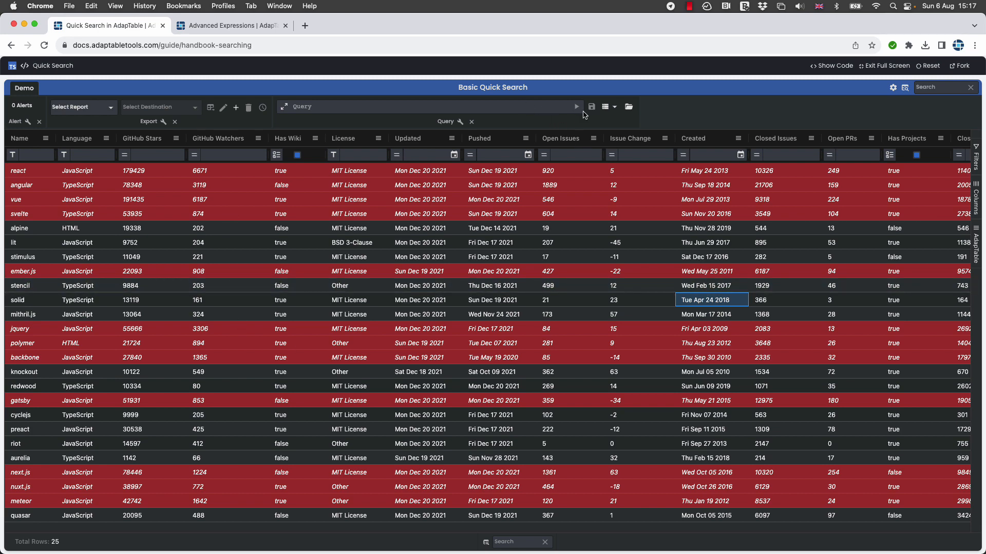
Load the saved Popular Frameworks query to filter the grid, and clear the query again.
{"action": "left_click", "coordinate": [629, 106]}
{"action": "left_click", "coordinate": [661, 115]}
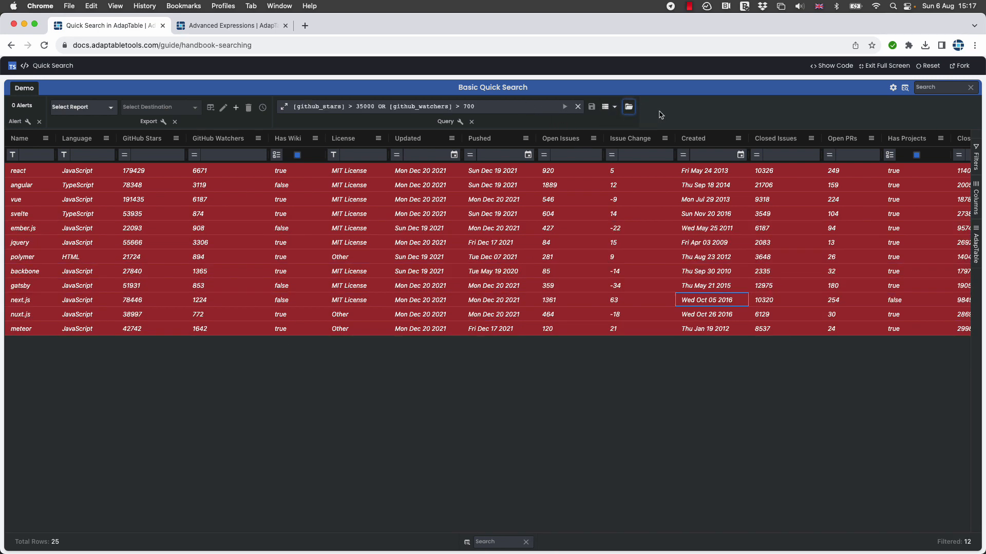
{"action": "left_click", "coordinate": [578, 106]}
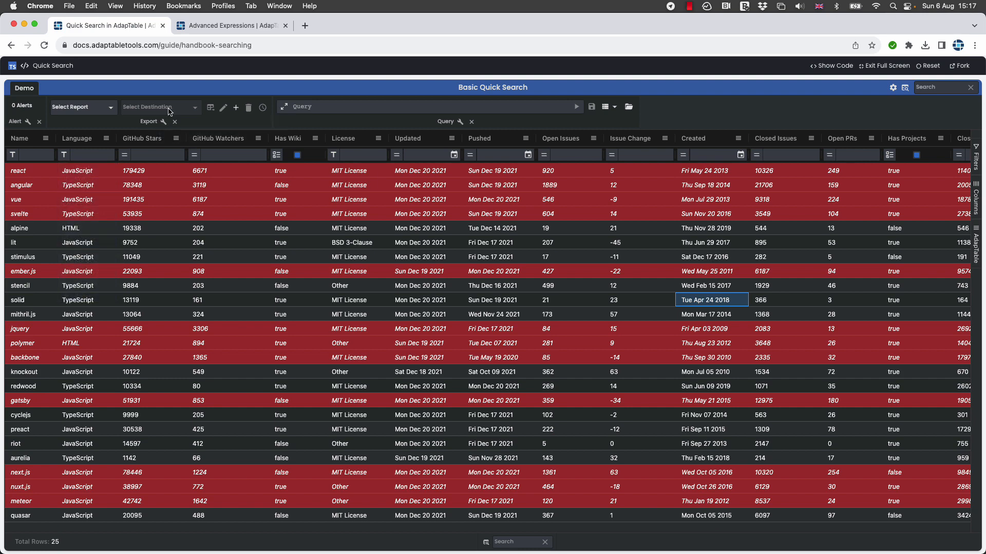
Create an all-columns export report named Popular Report, with its rows limited by QUERY("Popular Frameworks") inserted from the named queries.
{"action": "left_click", "coordinate": [236, 107]}
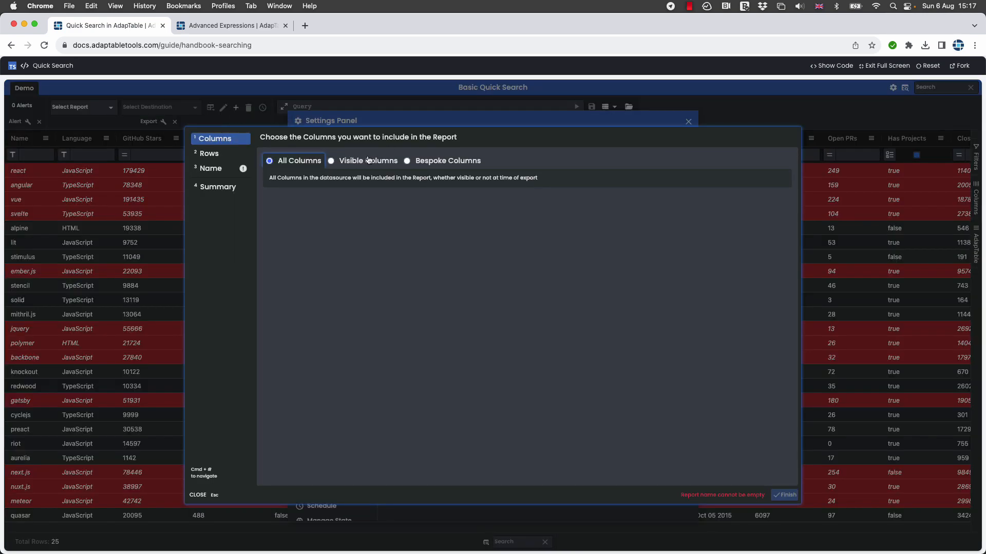
{"action": "left_click", "coordinate": [210, 155]}
{"action": "left_click", "coordinate": [390, 158]}
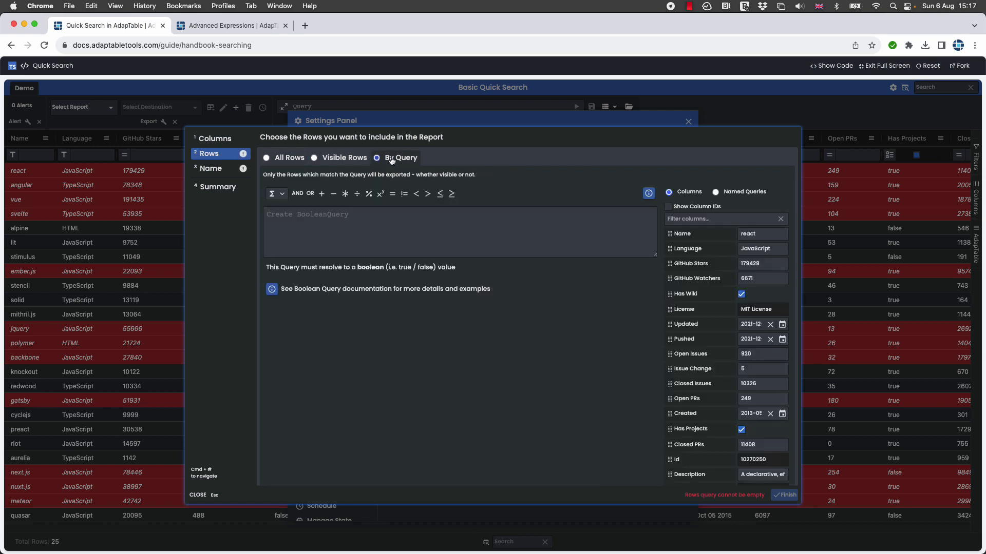
{"action": "left_click", "coordinate": [713, 191]}
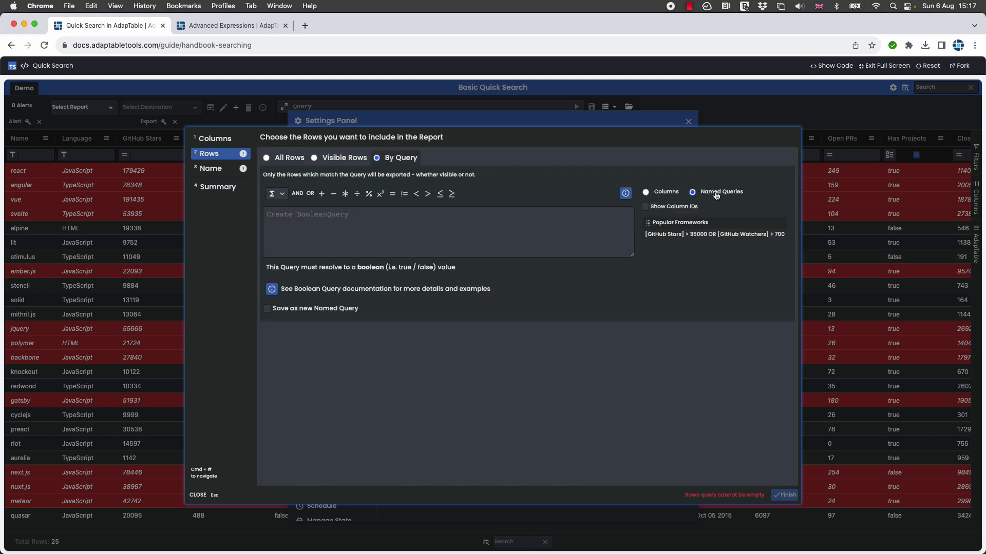
{"action": "left_click_drag", "start_coordinate": [649, 226], "coordinate": [443, 225]}
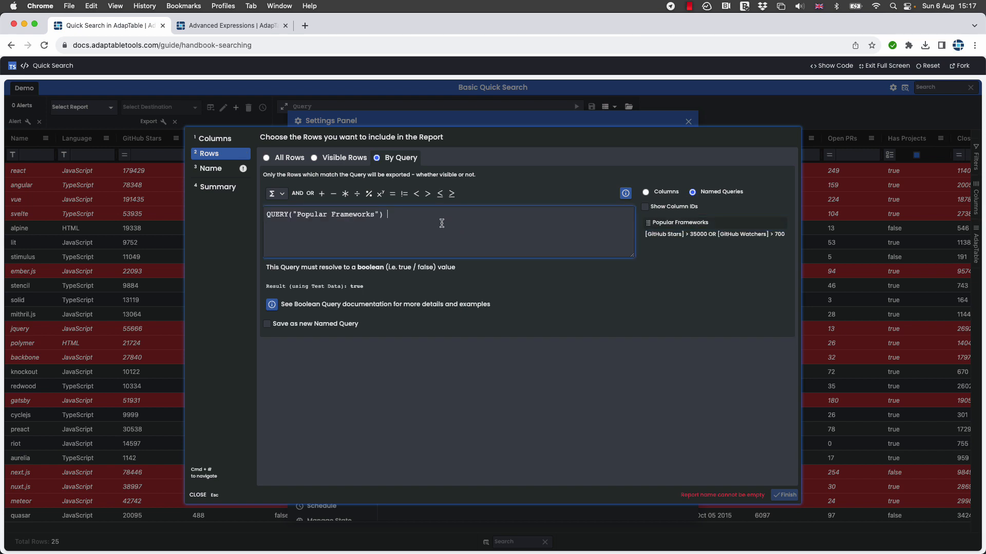
{"action": "left_click", "coordinate": [221, 171]}
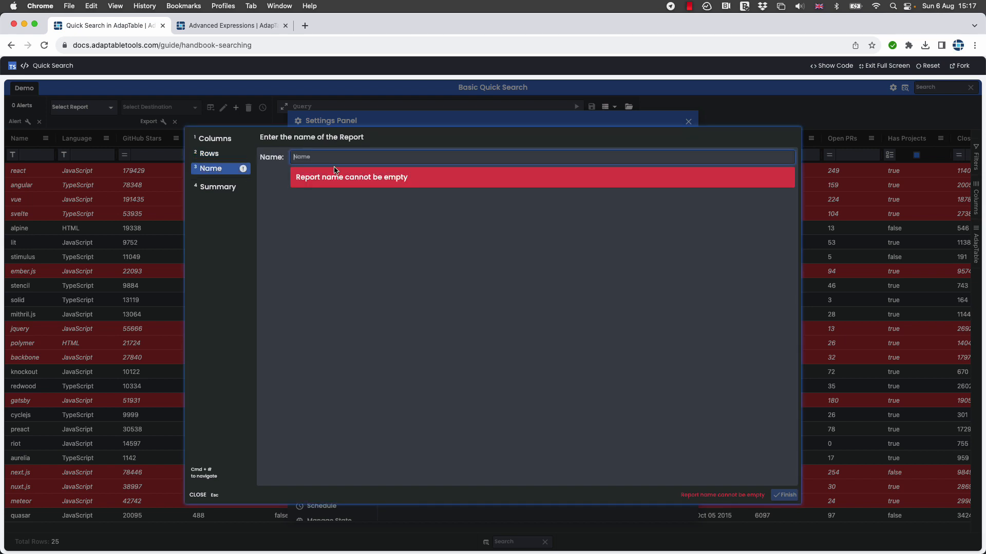
{"action": "type", "text": "Popular Report"}
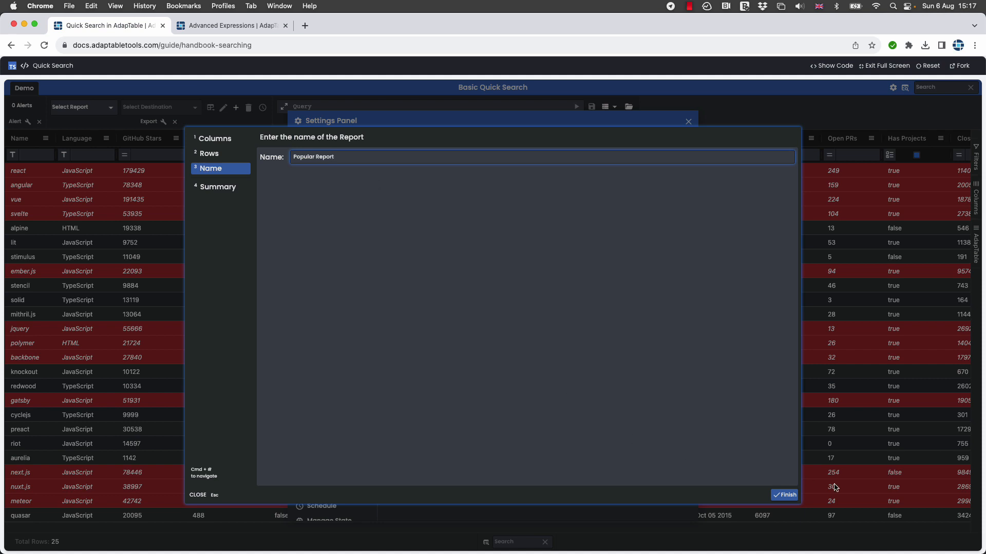
{"action": "left_click", "coordinate": [786, 496]}
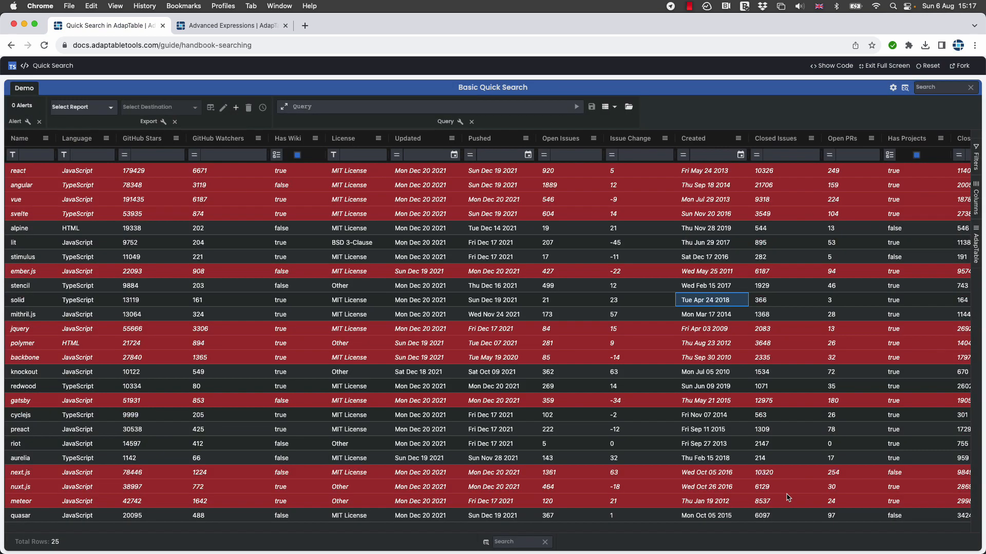
Export Popular Report to the CSV destination.
{"action": "left_click", "coordinate": [95, 108]}
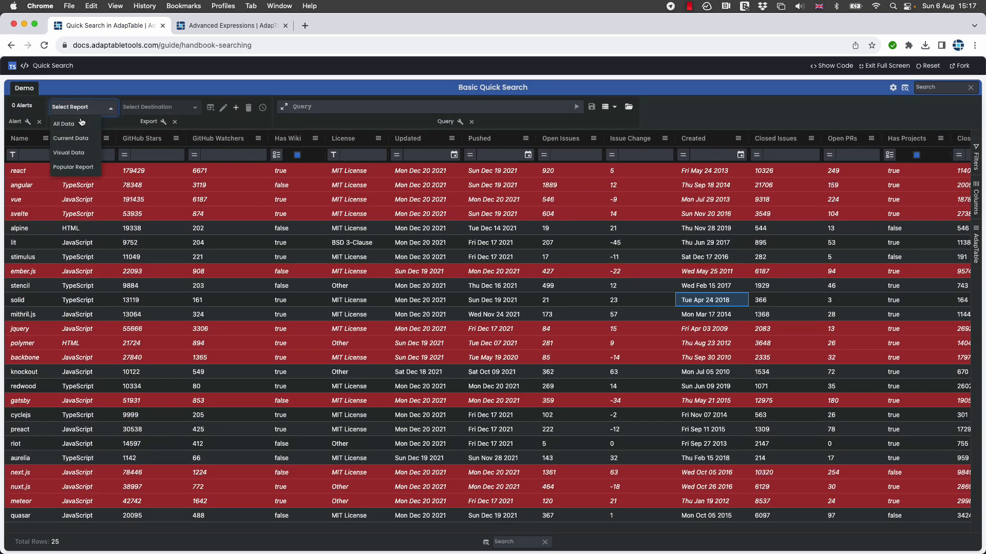
{"action": "left_click", "coordinate": [77, 168]}
{"action": "left_click", "coordinate": [152, 112]}
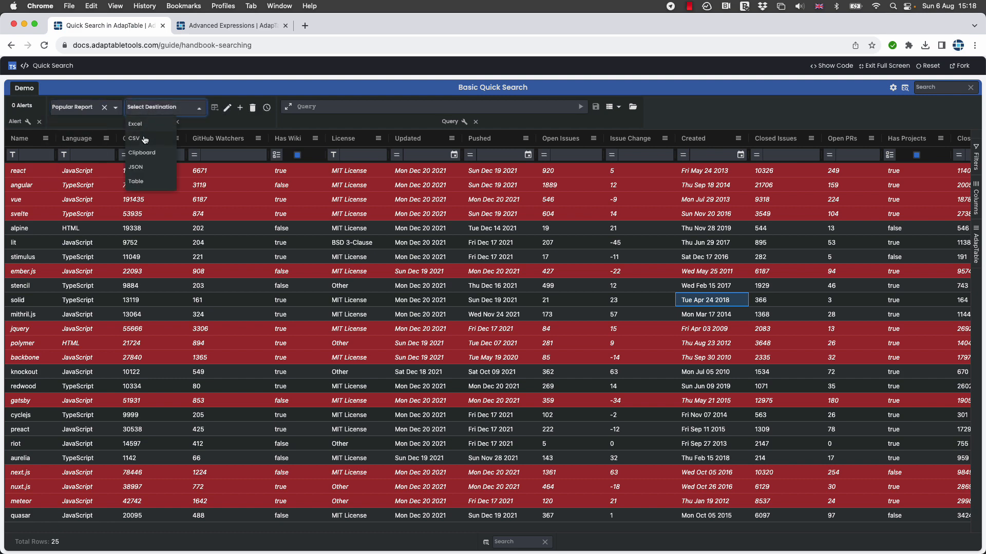
{"action": "left_click", "coordinate": [143, 139]}
{"action": "left_click", "coordinate": [180, 108]}
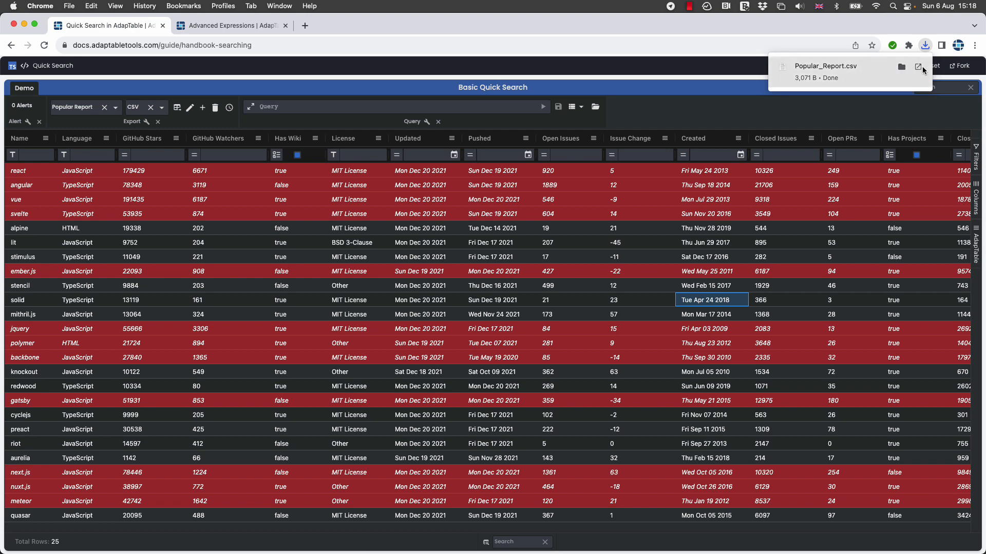
Open the downloaded Popular_Report.csv in Excel to check the exported rows, and switch back to the grid in Chrome.
{"action": "left_click", "coordinate": [924, 46]}
{"action": "left_click", "coordinate": [925, 46]}
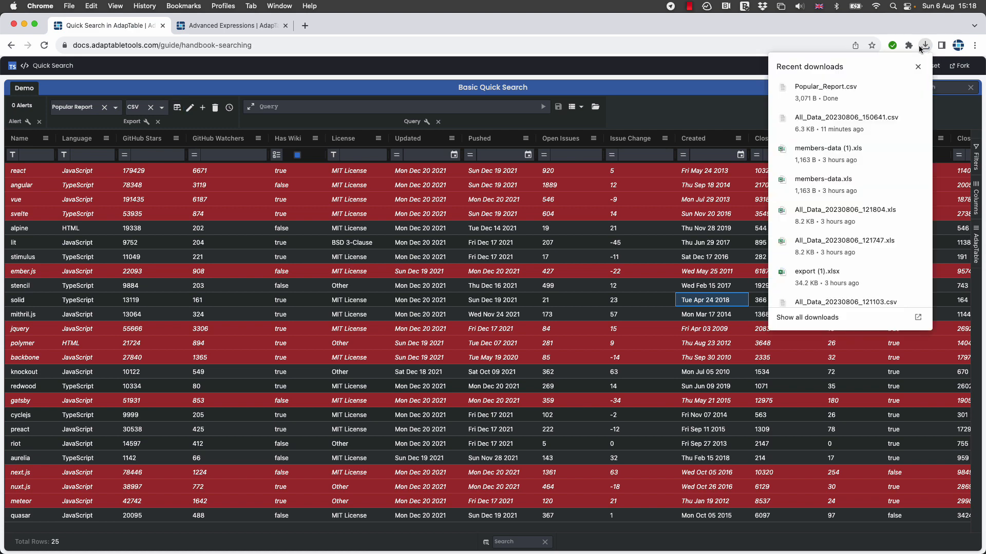
{"action": "left_click", "coordinate": [852, 89]}
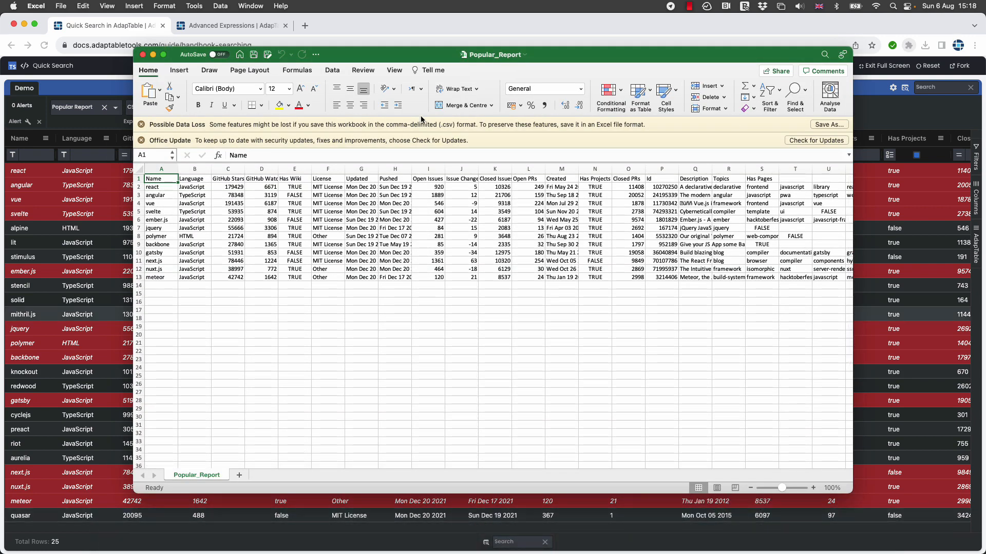
{"action": "left_click", "coordinate": [68, 232]}
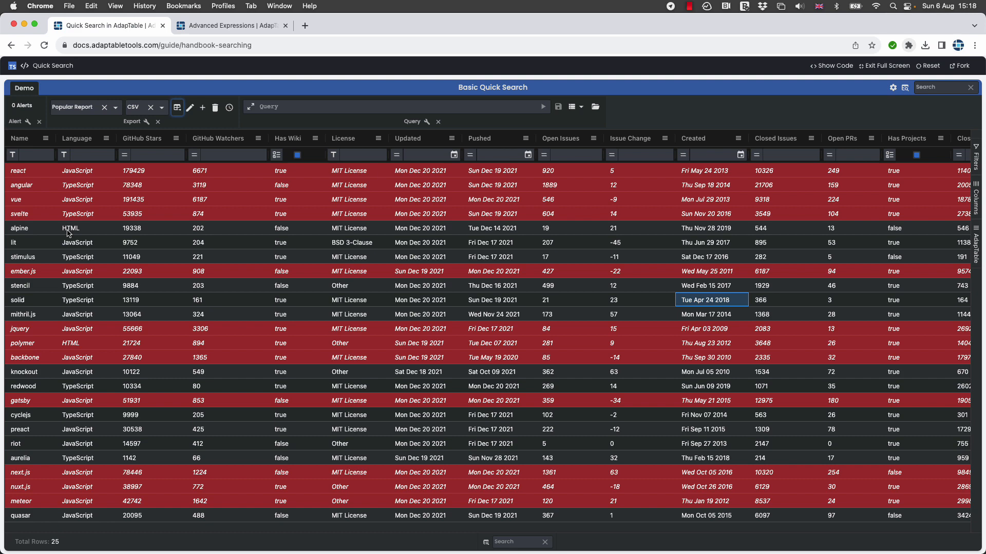
{"action": "left_click", "coordinate": [222, 258]}
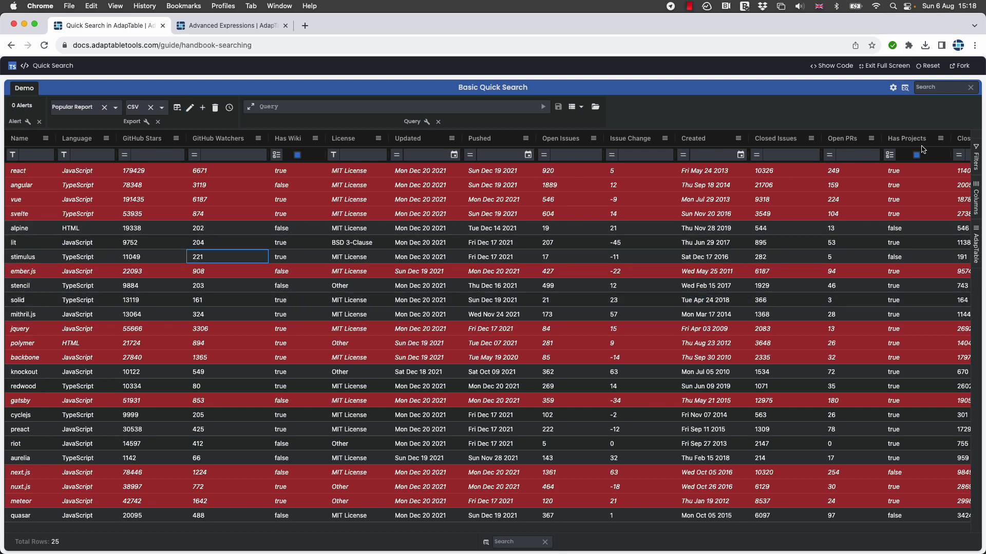
Start a new alert definition for data changes in all columns, with a Boolean query as its rule type.
{"action": "left_click", "coordinate": [894, 88]}
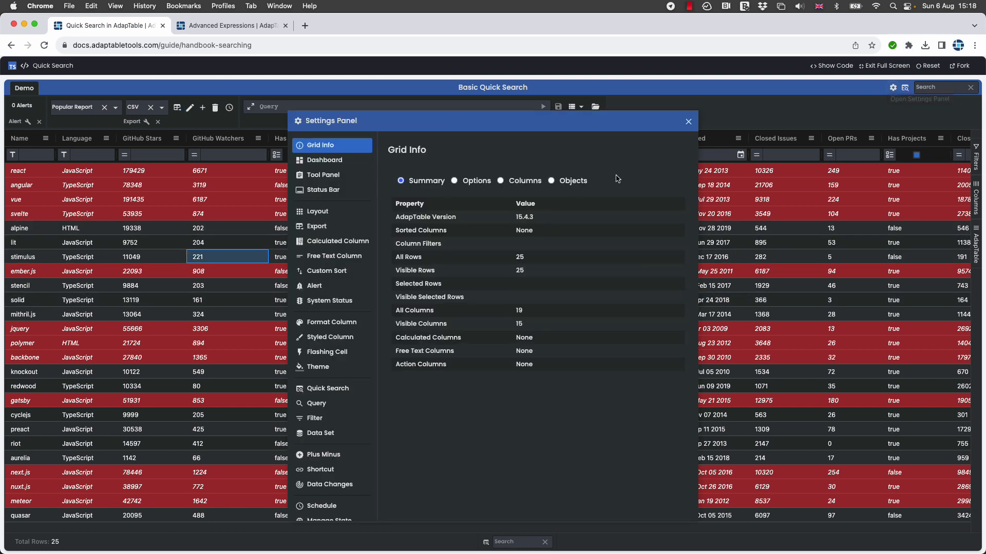
{"action": "left_click", "coordinate": [314, 286]}
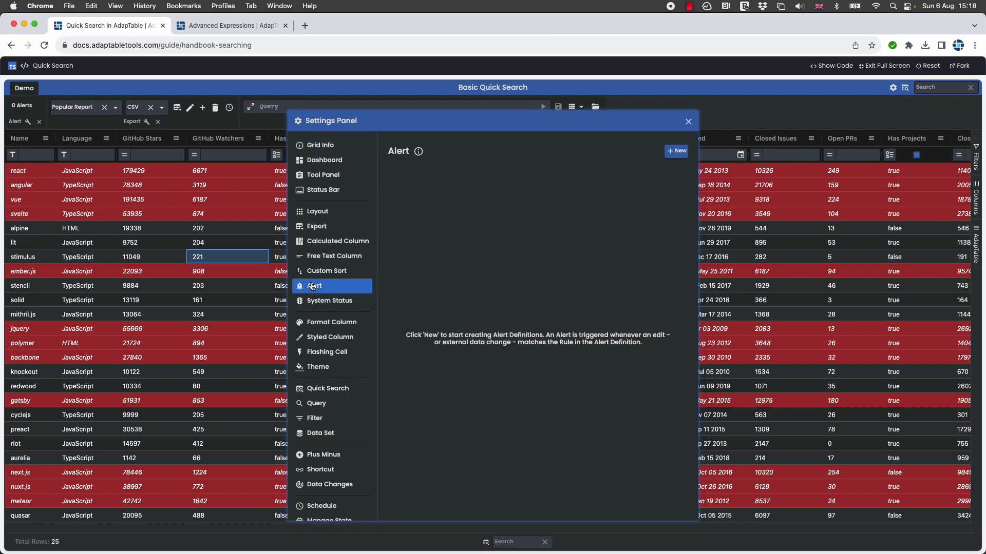
{"action": "left_click", "coordinate": [679, 151]}
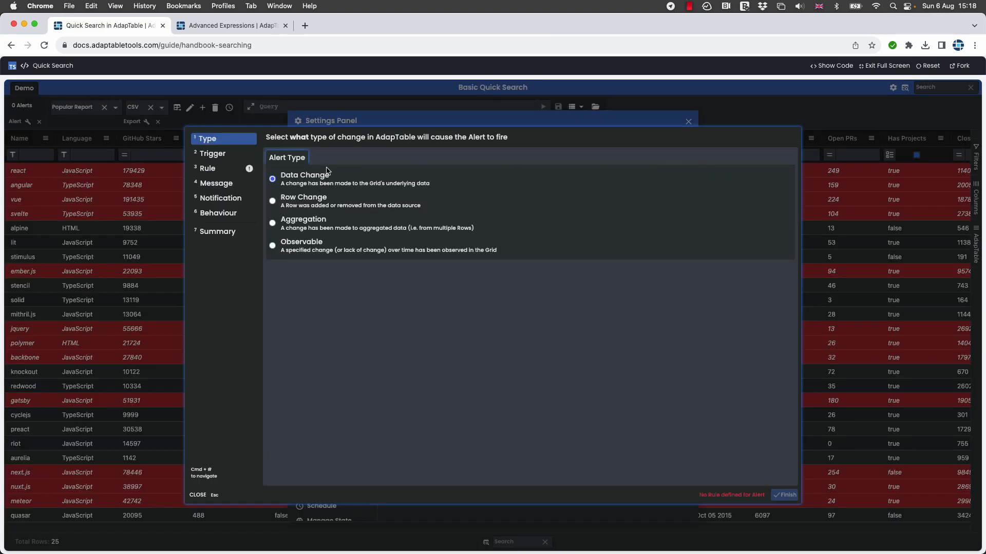
{"action": "left_click", "coordinate": [216, 157]}
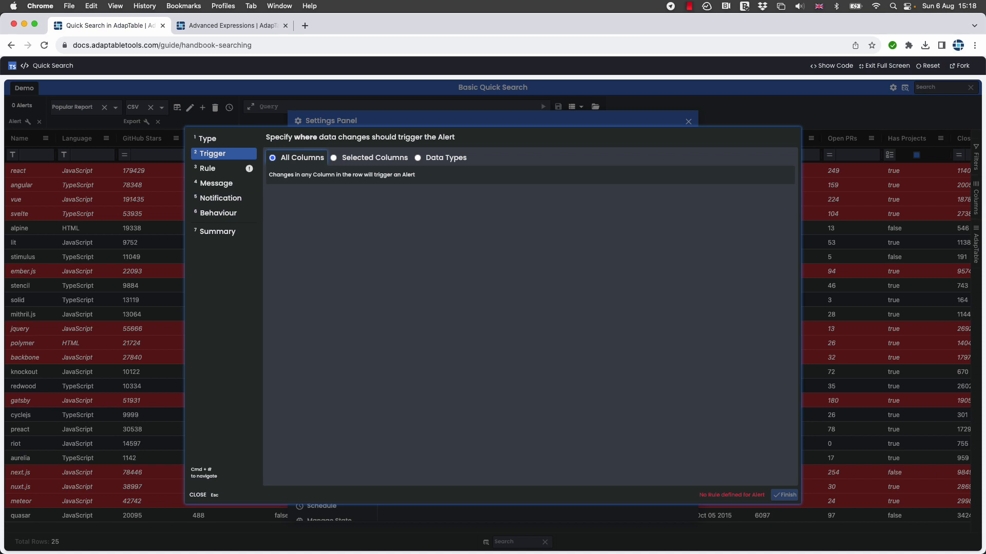
{"action": "left_click", "coordinate": [207, 170]}
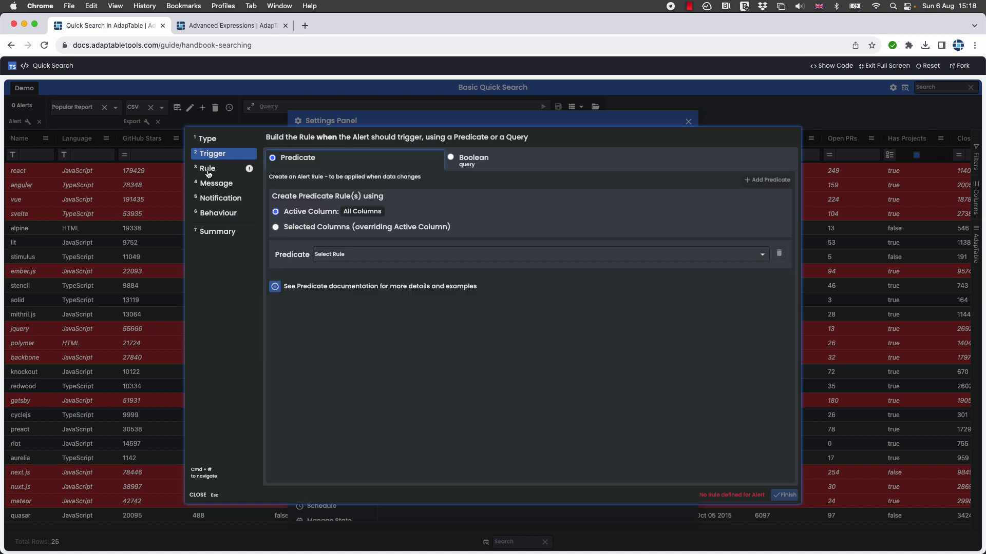
{"action": "left_click", "coordinate": [451, 157]}
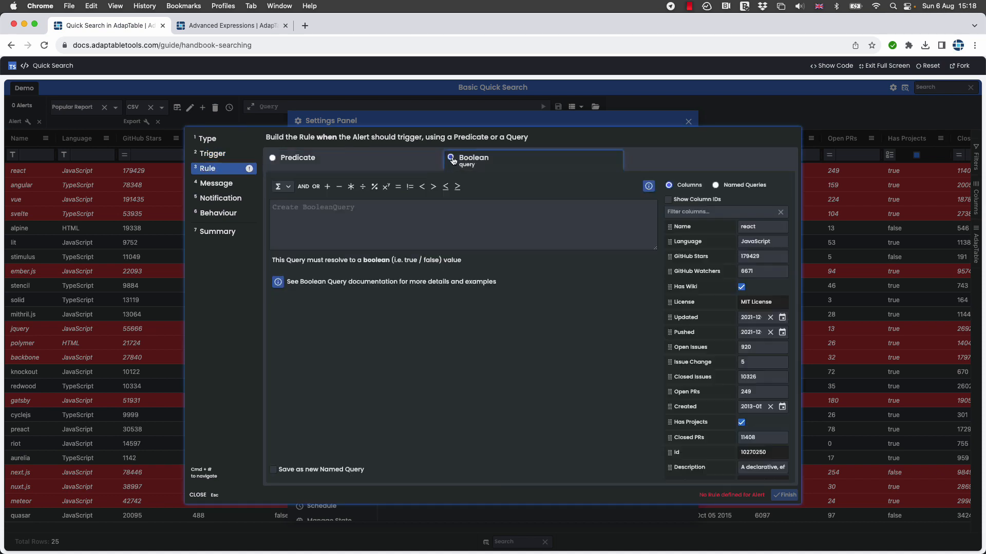
Build the alert rule QUERY("Popular Frameworks") AND [language] = 'JavaScript' from the named query and the Language column.
{"action": "left_click", "coordinate": [715, 187]}
{"action": "left_click_drag", "start_coordinate": [648, 218], "coordinate": [434, 214]}
{"action": "type", "text": "AND"}
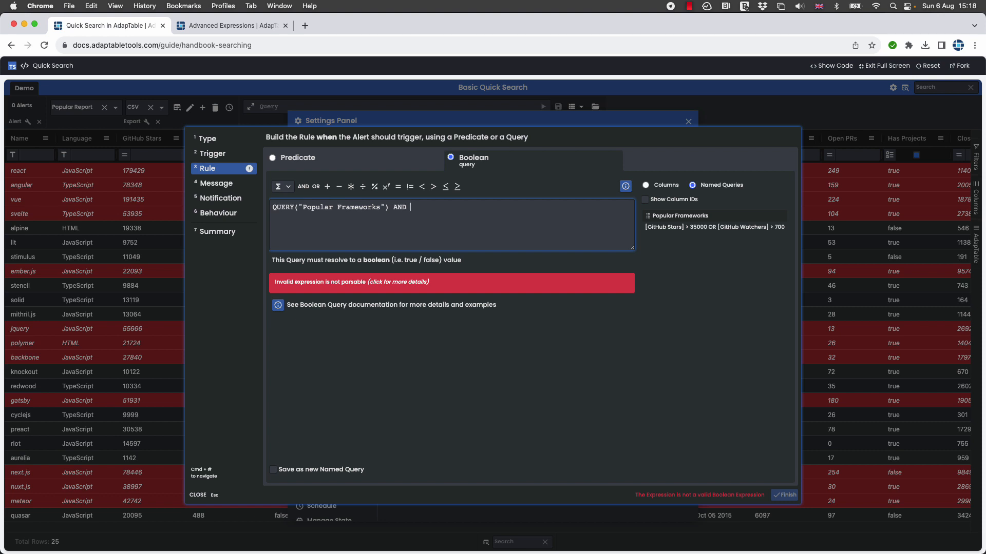
{"action": "left_click", "coordinate": [646, 185]}
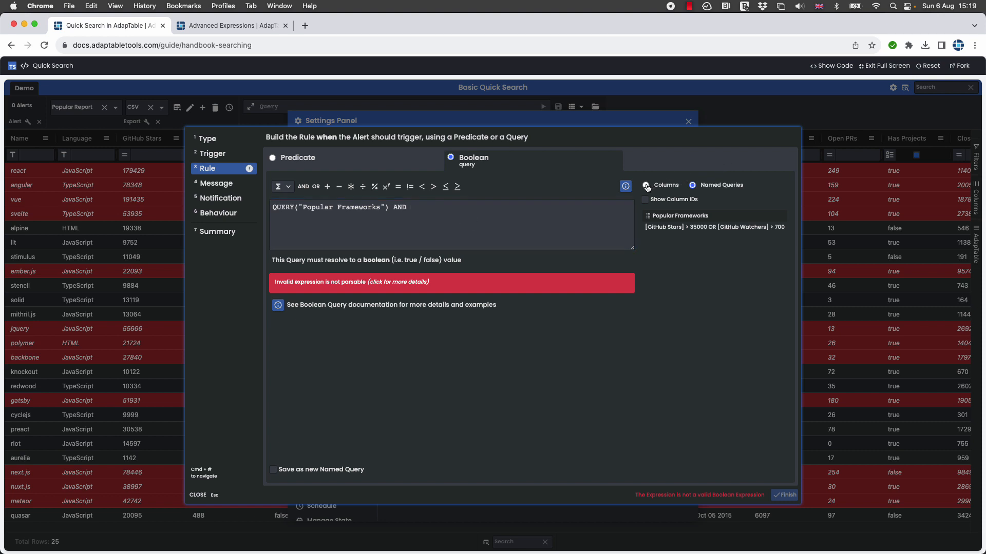
{"action": "left_click", "coordinate": [672, 243]}
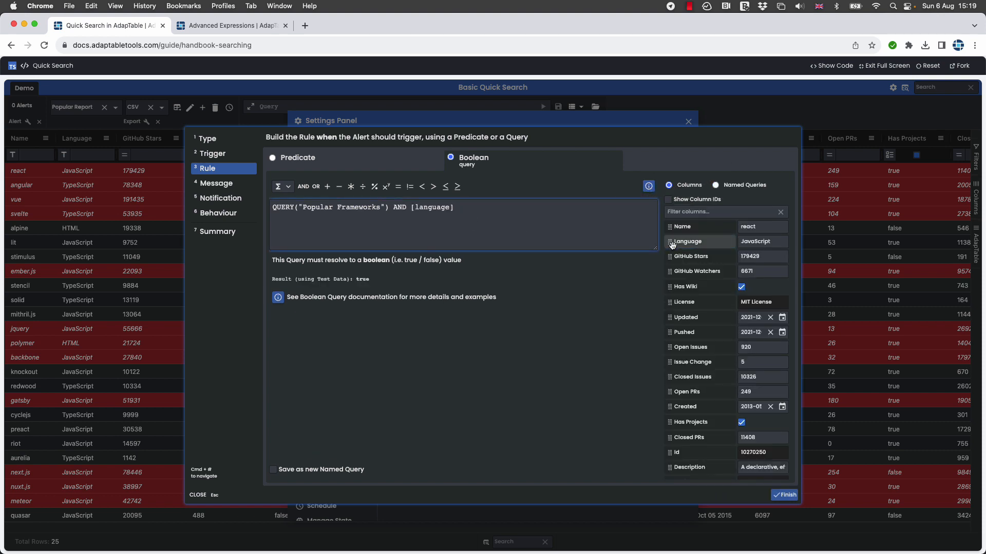
{"action": "type", "text": "= 'Java"}
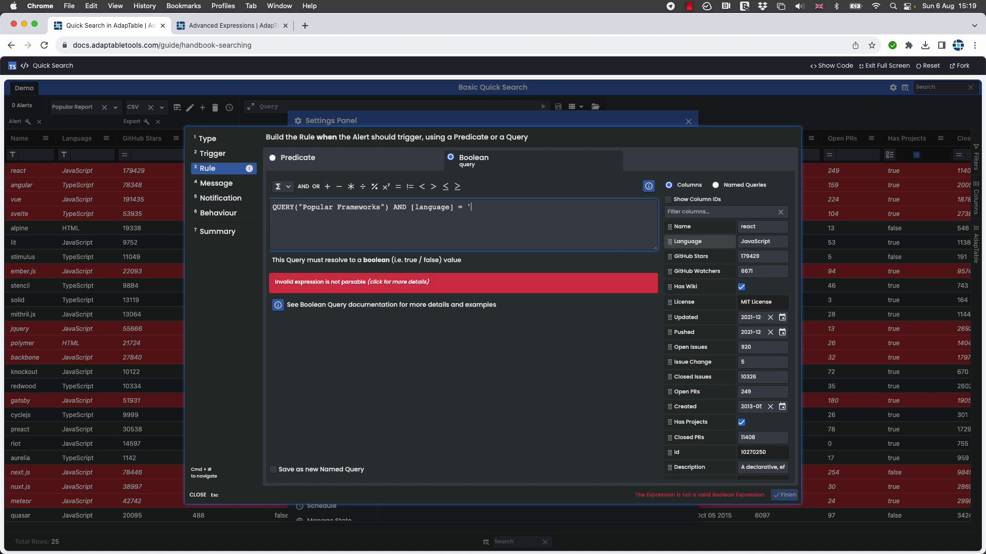
{"action": "type", "text": "Script'"}
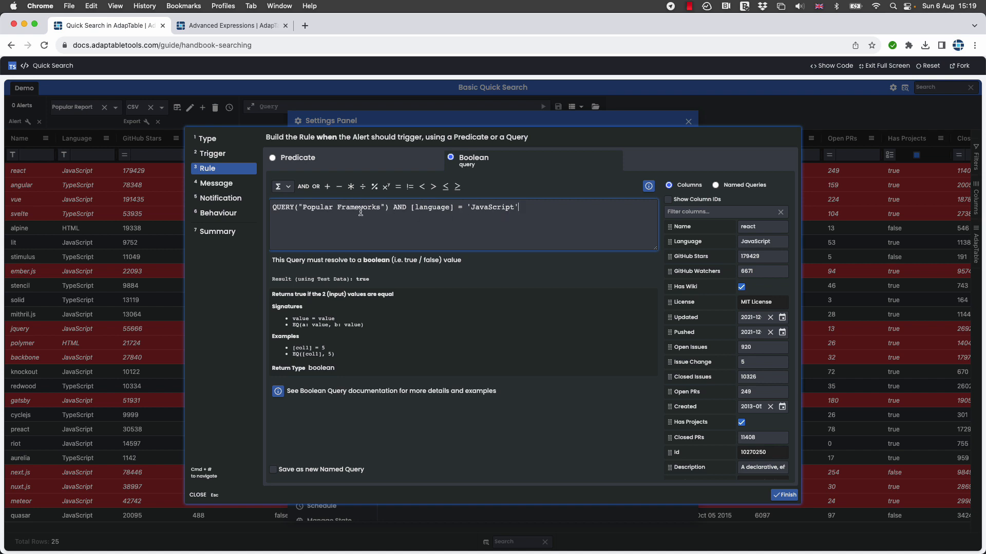
Set the alert's message type to Warning, enable showing a notification when triggered, finish the alert and return to the grid.
{"action": "left_click", "coordinate": [225, 184]}
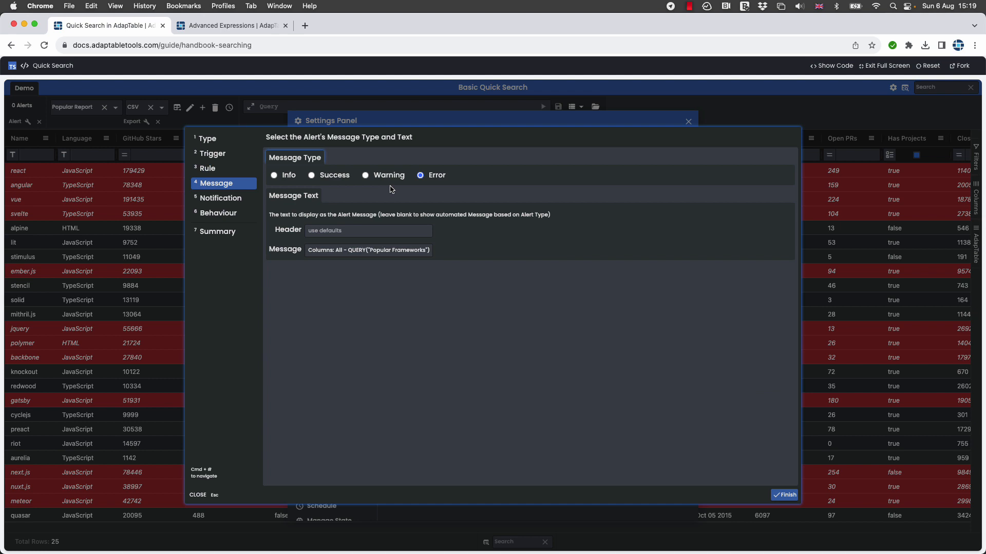
{"action": "left_click", "coordinate": [366, 176]}
{"action": "left_click", "coordinate": [206, 201]}
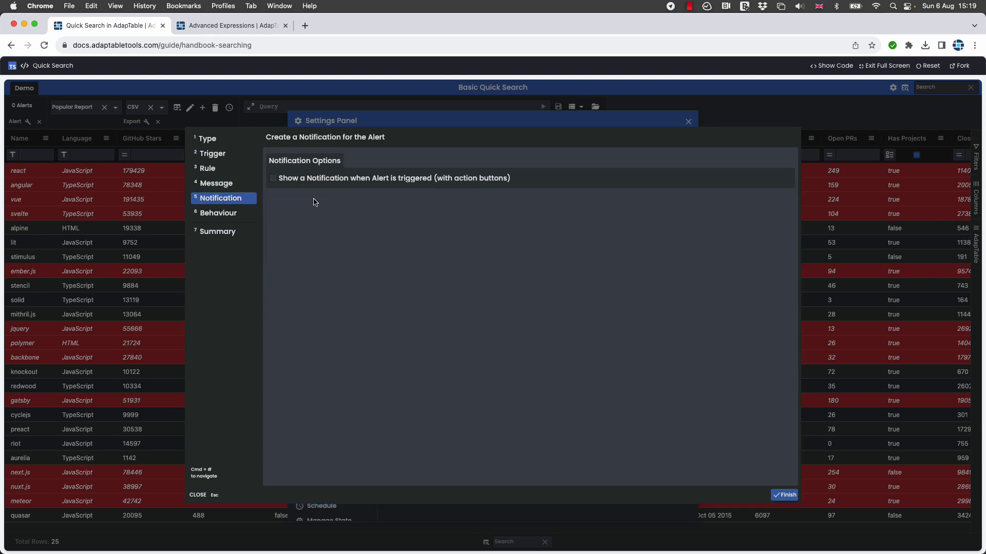
{"action": "left_click", "coordinate": [273, 178]}
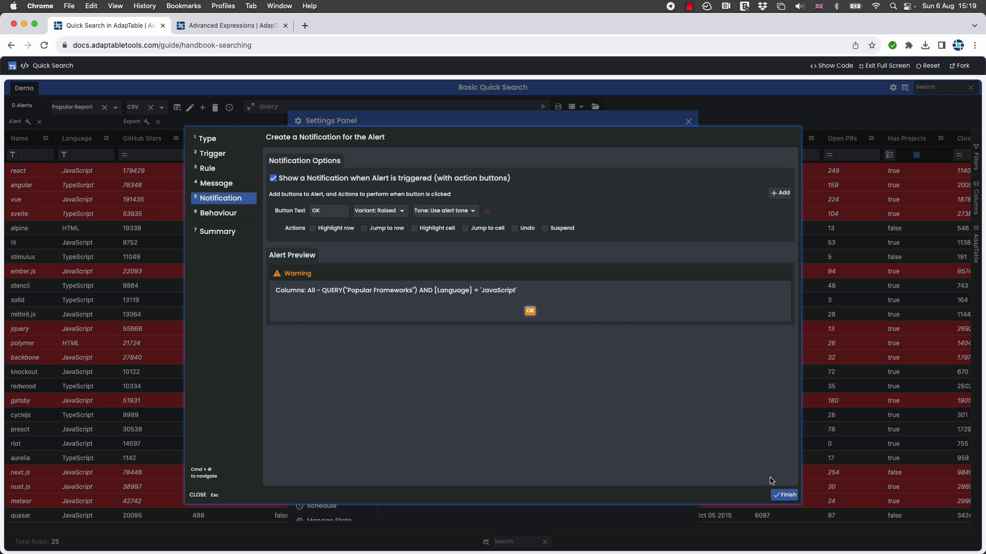
{"action": "left_click", "coordinate": [785, 495]}
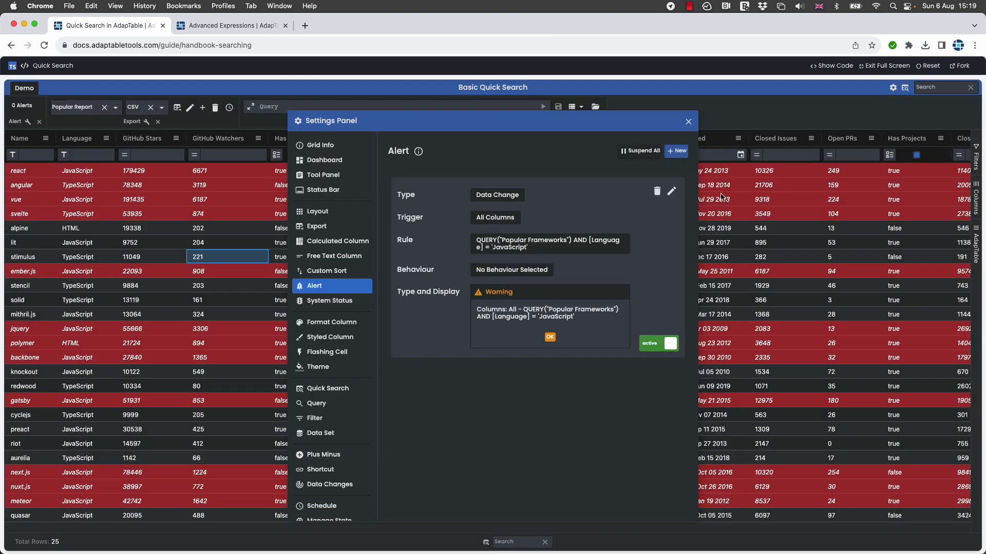
{"action": "left_click", "coordinate": [688, 124]}
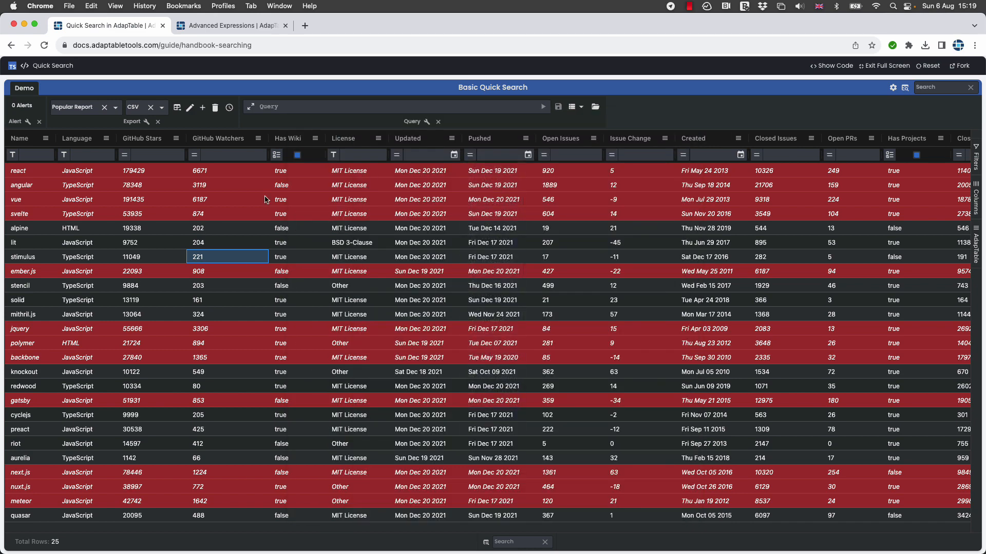
Show the Has Wiki column's values as checkboxes.
{"action": "left_click", "coordinate": [277, 157]}
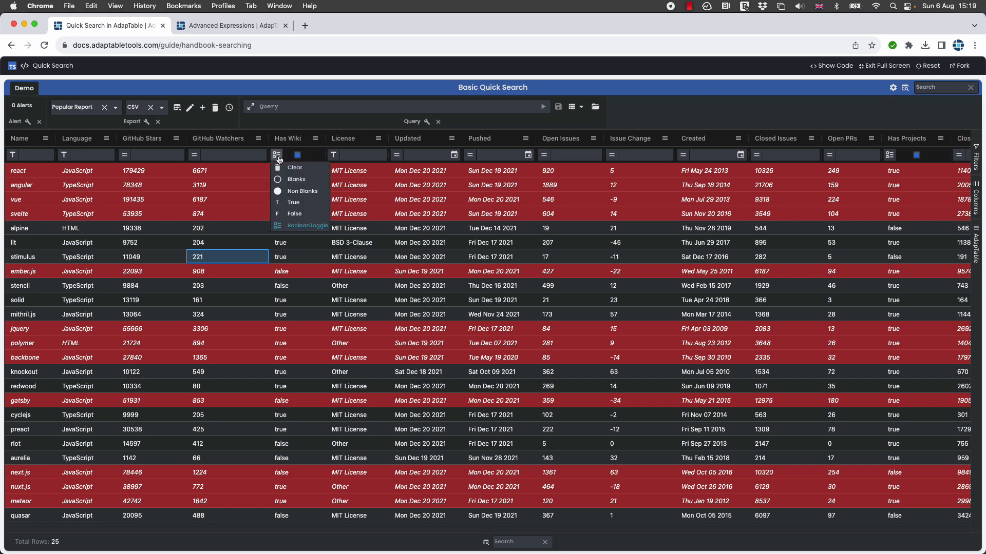
{"action": "left_click", "coordinate": [317, 139]}
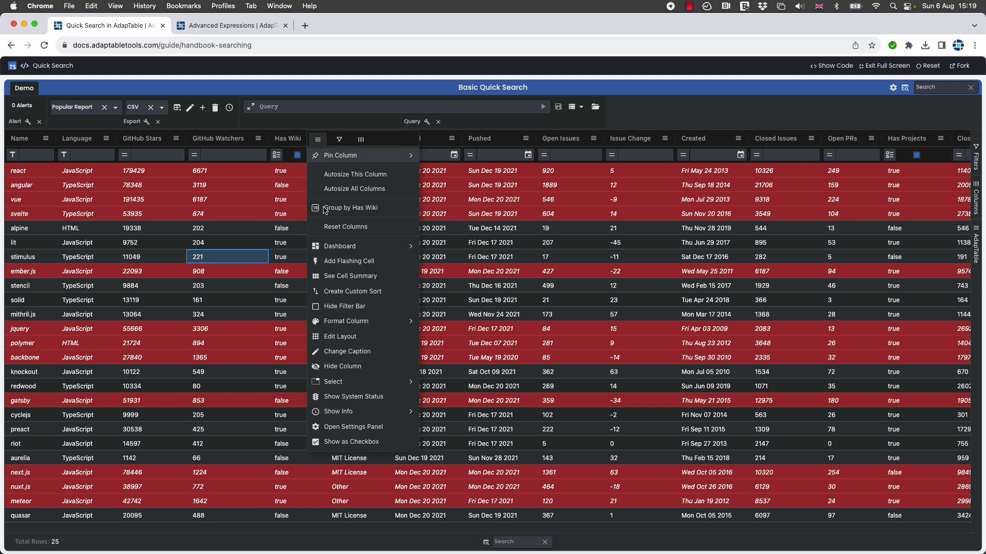
{"action": "left_click", "coordinate": [337, 443]}
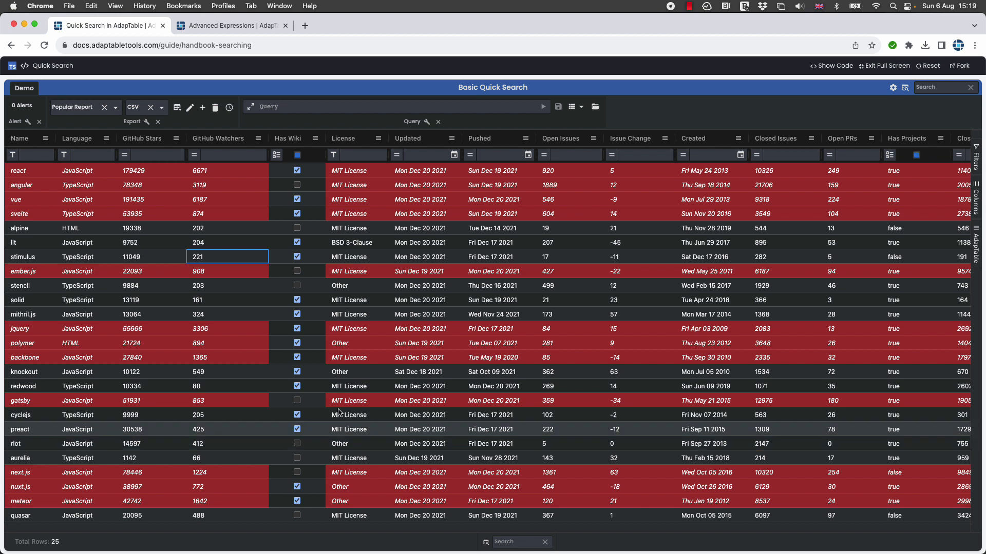
Test the alert by unticking Has Wiki for react, svelte and vue and ticking it for angular, dismissing the warning notifications.
{"action": "left_click", "coordinate": [297, 171]}
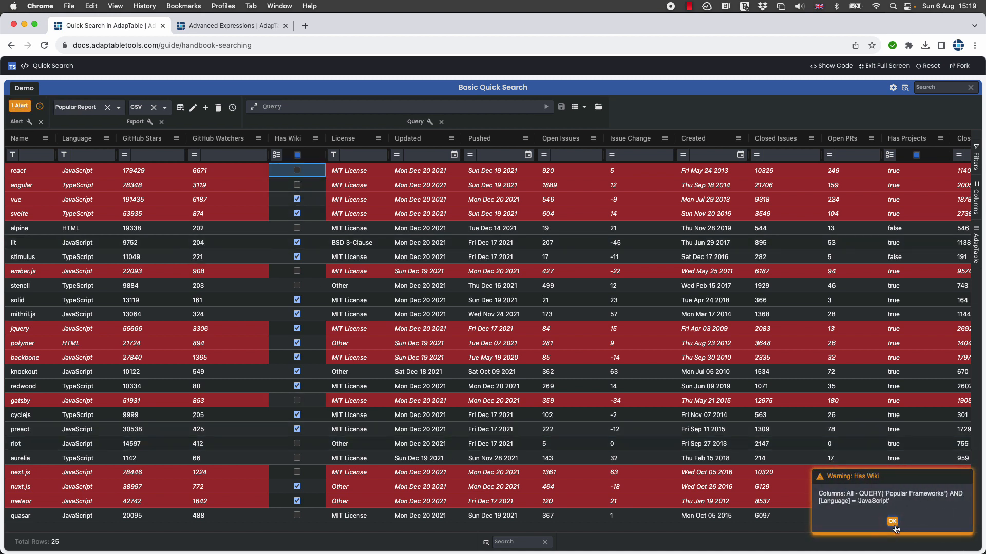
{"action": "left_click", "coordinate": [892, 522]}
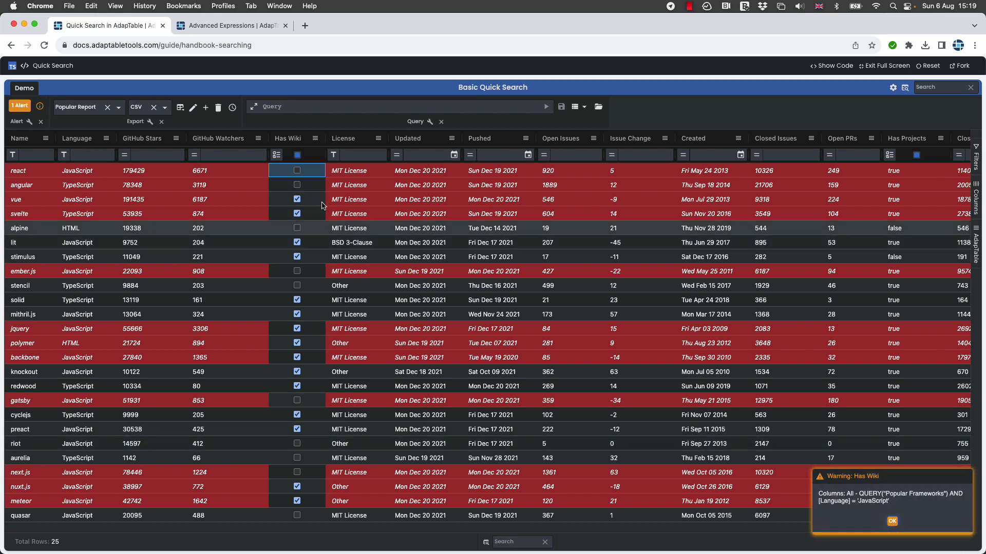
{"action": "left_click", "coordinate": [297, 185]}
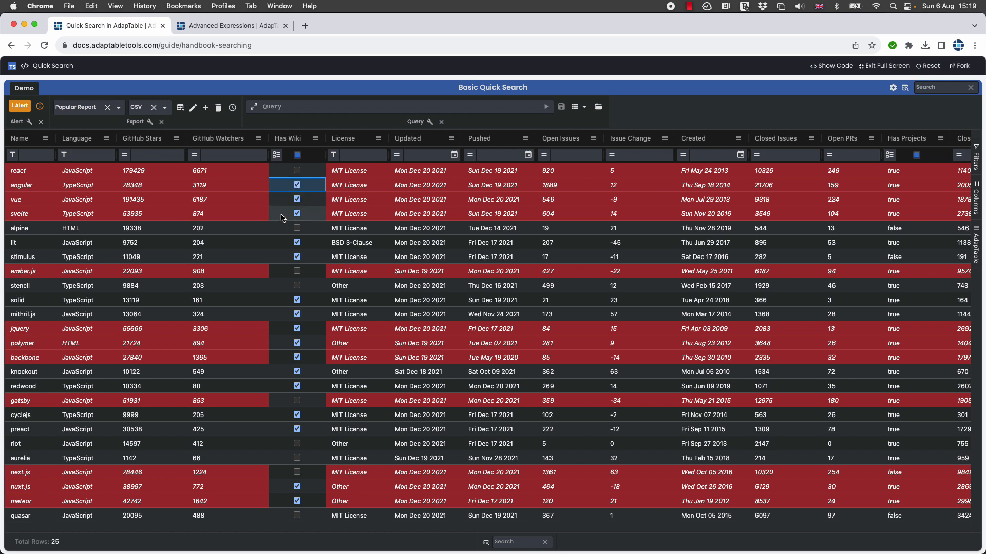
{"action": "left_click", "coordinate": [297, 215]}
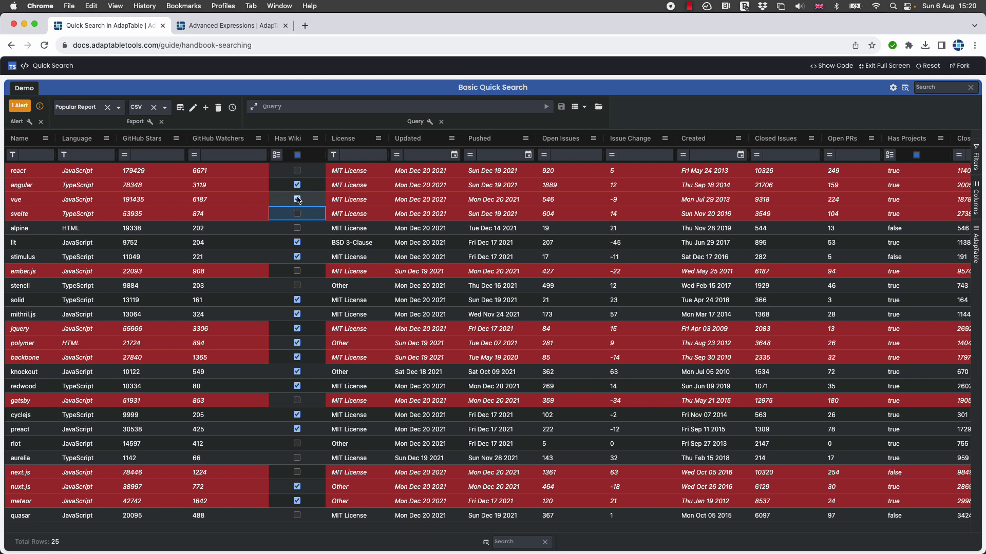
{"action": "left_click", "coordinate": [301, 202]}
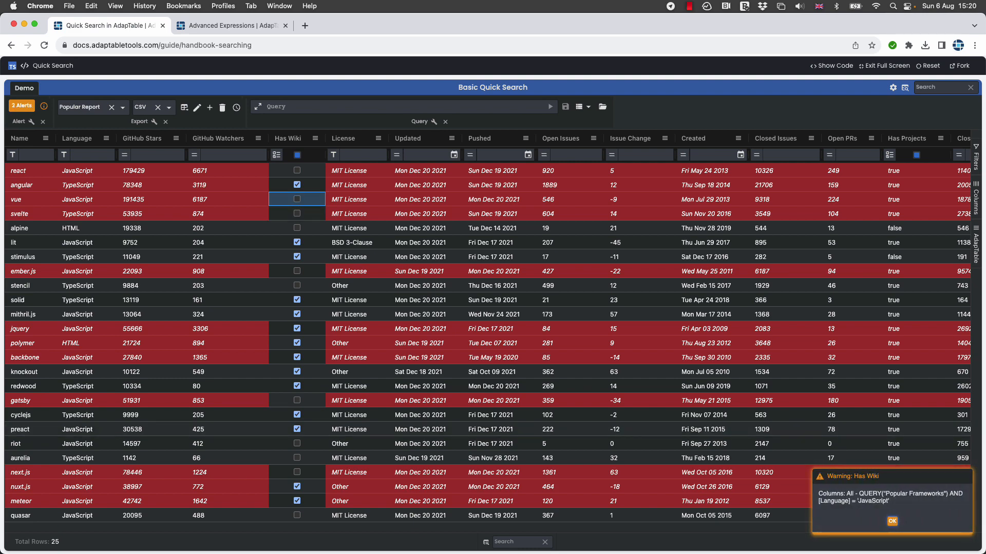
{"action": "left_click", "coordinate": [893, 522]}
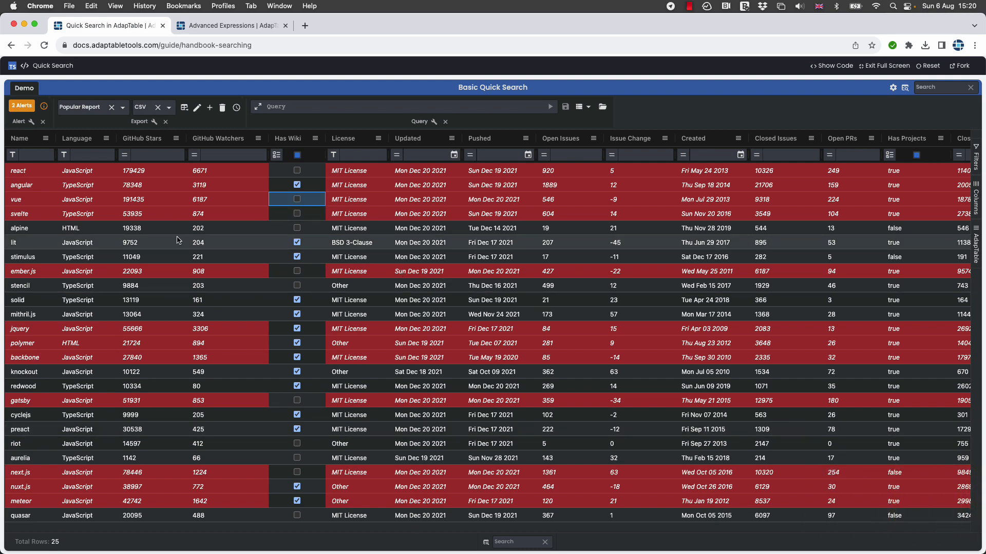
Test the alert on less popular frameworks by unticking Has Wiki for lit and stimulus and ticking it for alpine.
{"action": "left_click", "coordinate": [297, 242]}
{"action": "left_click", "coordinate": [297, 257]}
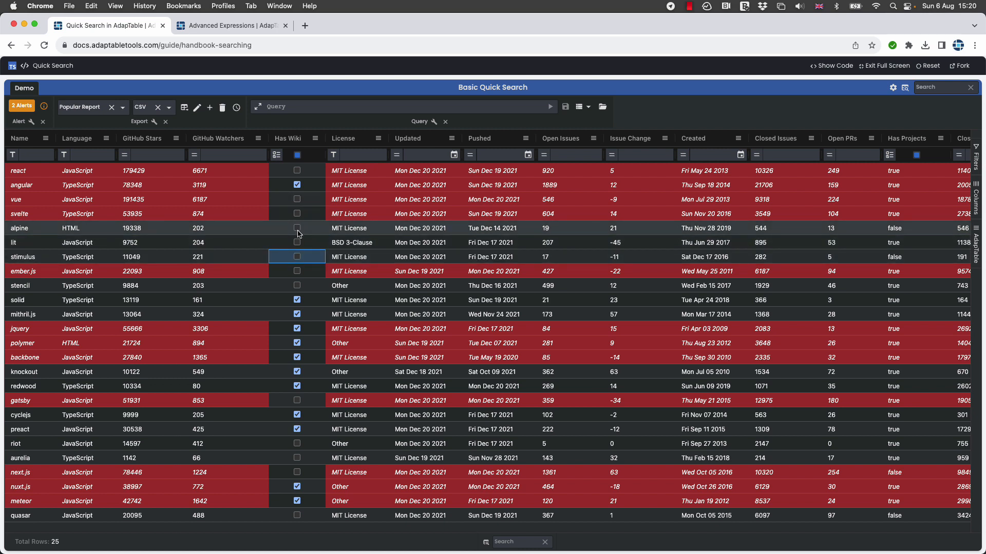
{"action": "left_click", "coordinate": [297, 228]}
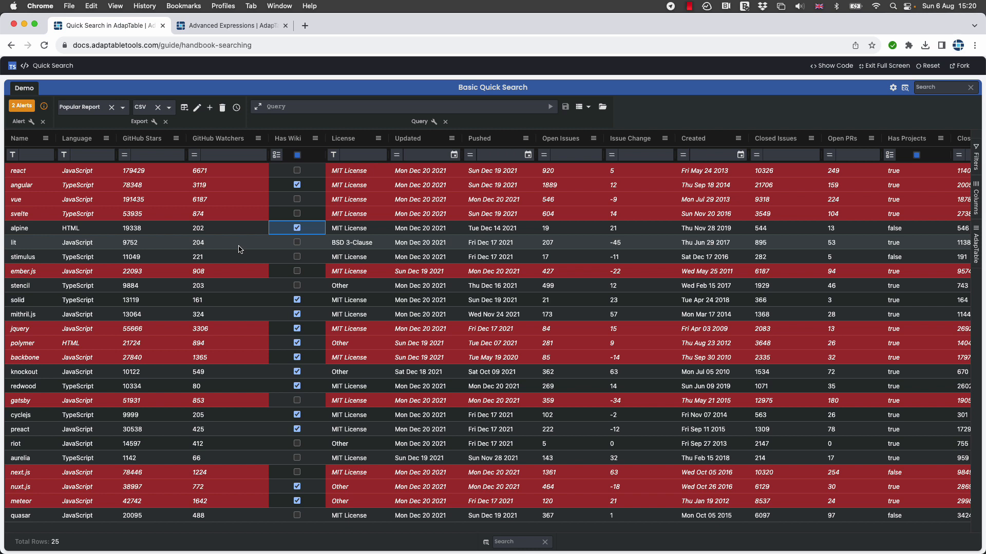
Load the saved Popular Frameworks query as the grid's current query and open its expression in the expanded query editor.
{"action": "left_click", "coordinate": [603, 108]}
{"action": "left_click", "coordinate": [635, 117]}
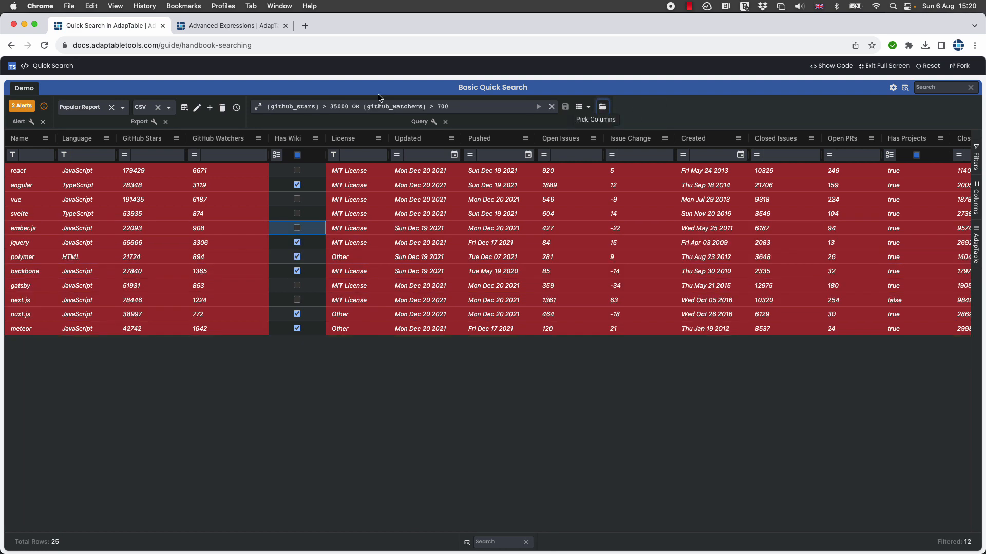
{"action": "left_click", "coordinate": [257, 106]}
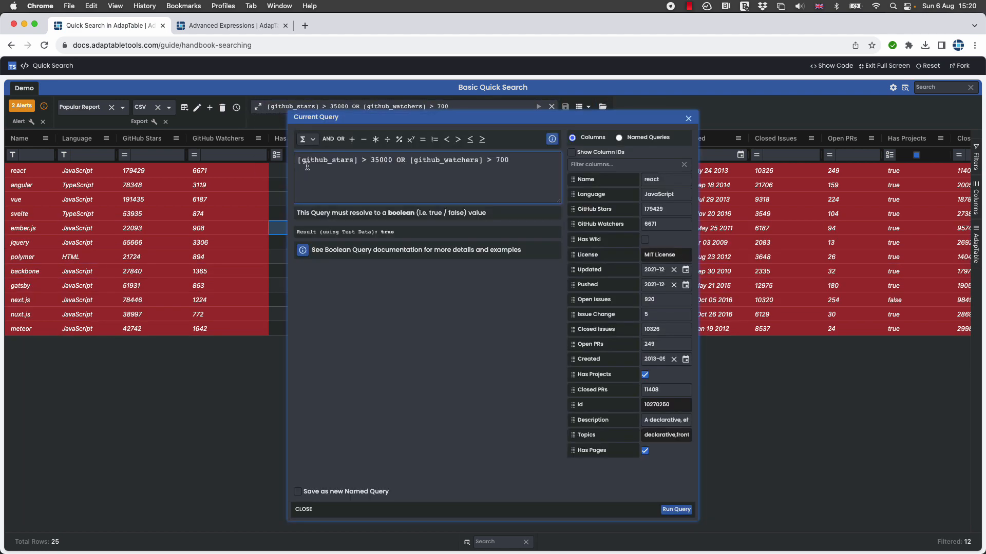